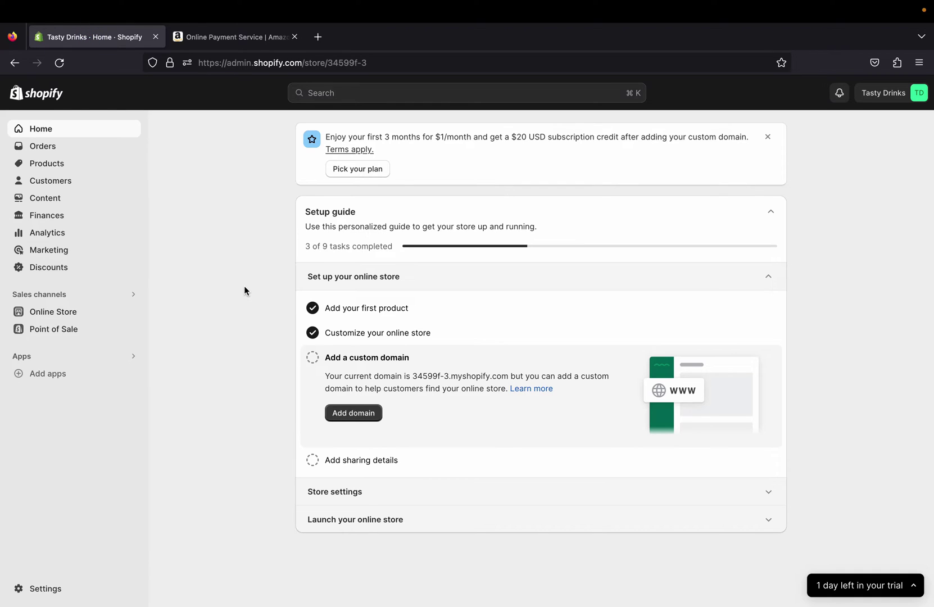
Step: Switch to the 'Online Payment Service | Amazon' tab showing the Amazon Pay homepage
left_click(233, 37)
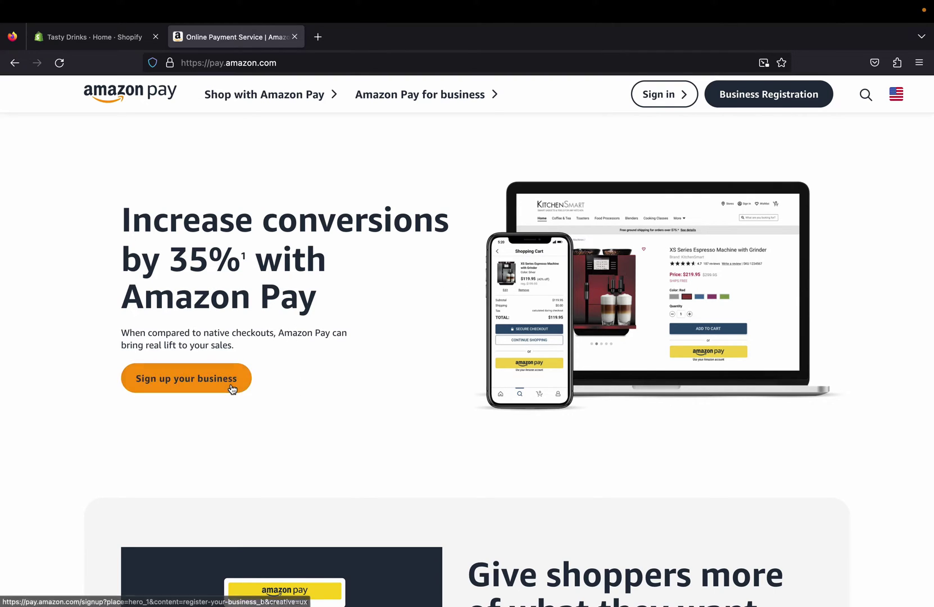
Step: Go back to the 'Tasty Drinks · Home · Shopify' admin tab
left_click(112, 39)
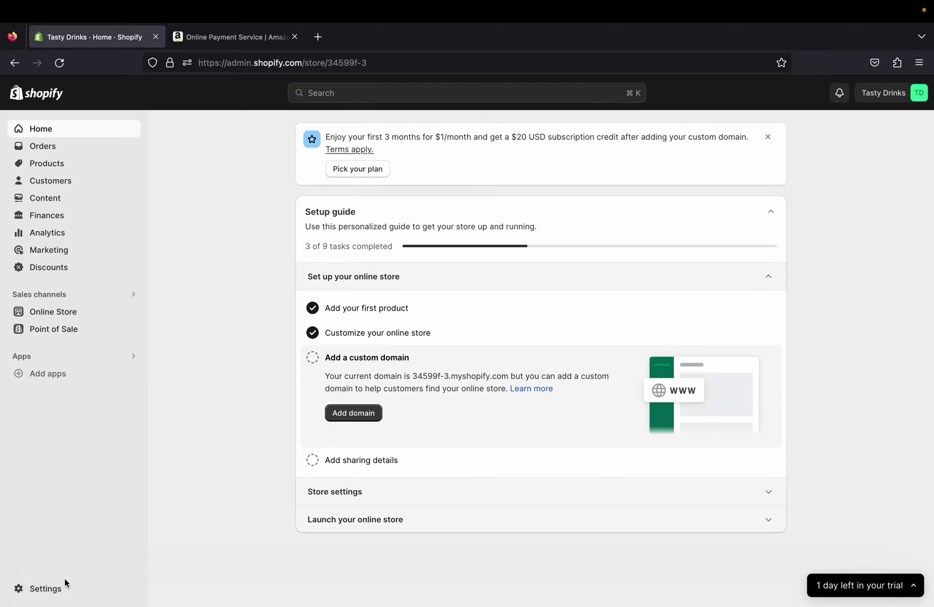
Step: Open Settings and review the Tasty Drinks Store details page
left_click(48, 589)
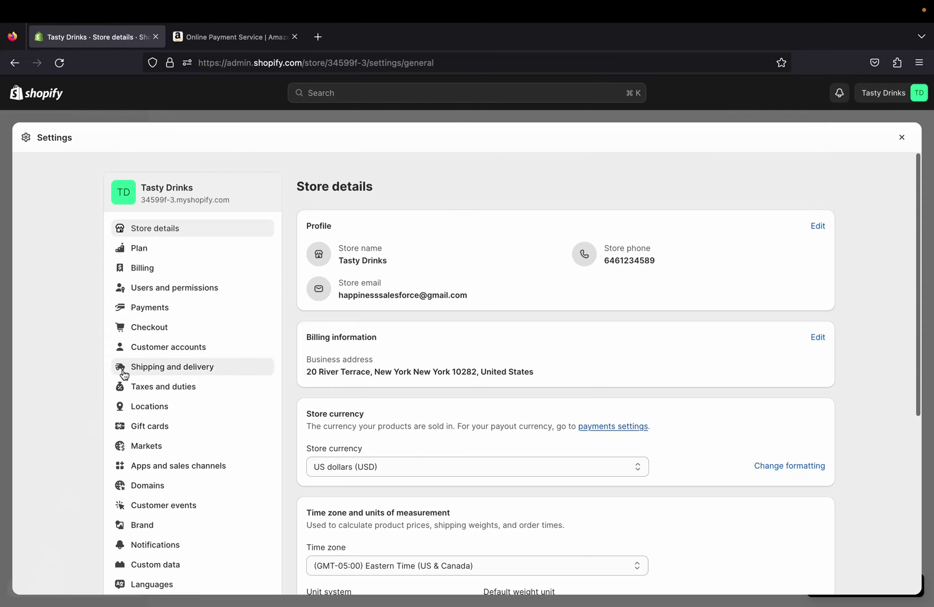
scroll(171, 254, "down", 1)
scroll(172, 254, "up", 1)
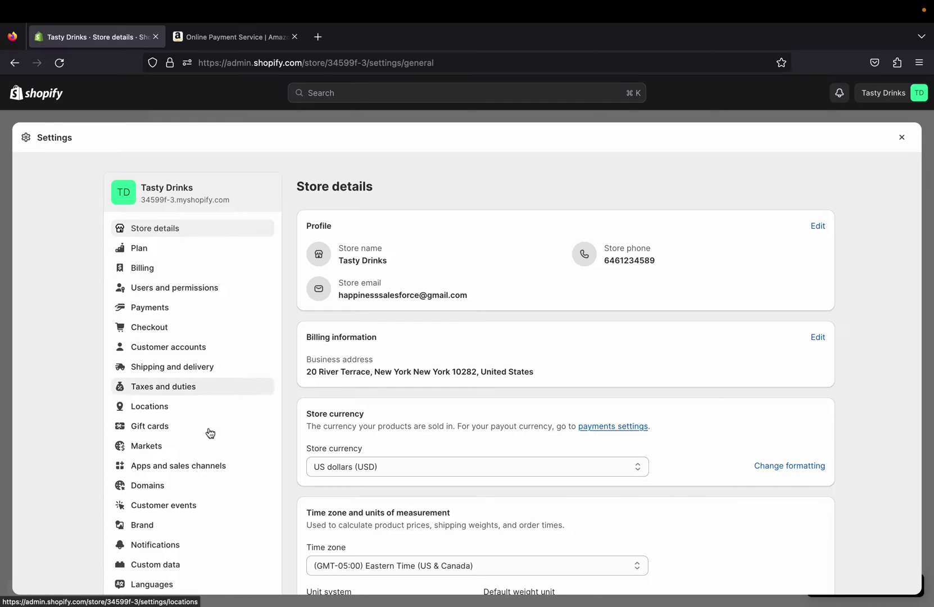
Step: Open Payments and review Additional payment methods, where Amazon Pay shows as inactive
left_click(149, 308)
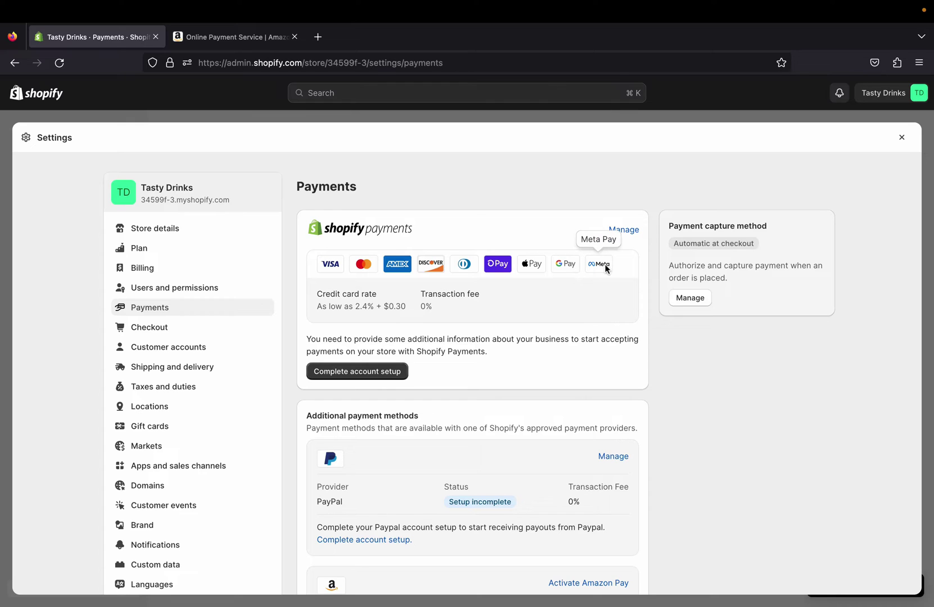
scroll(376, 378, "down", 3)
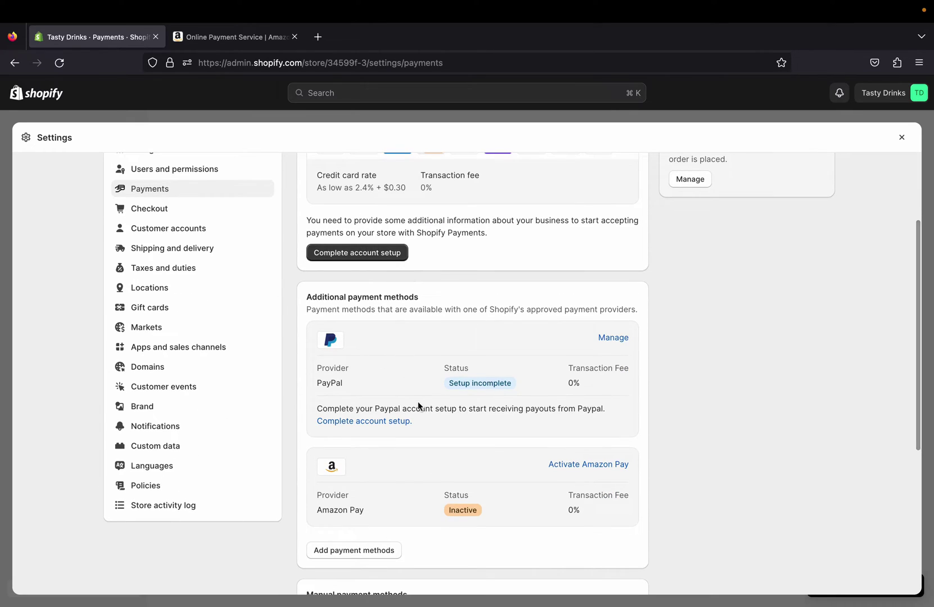
scroll(378, 389, "down", 1)
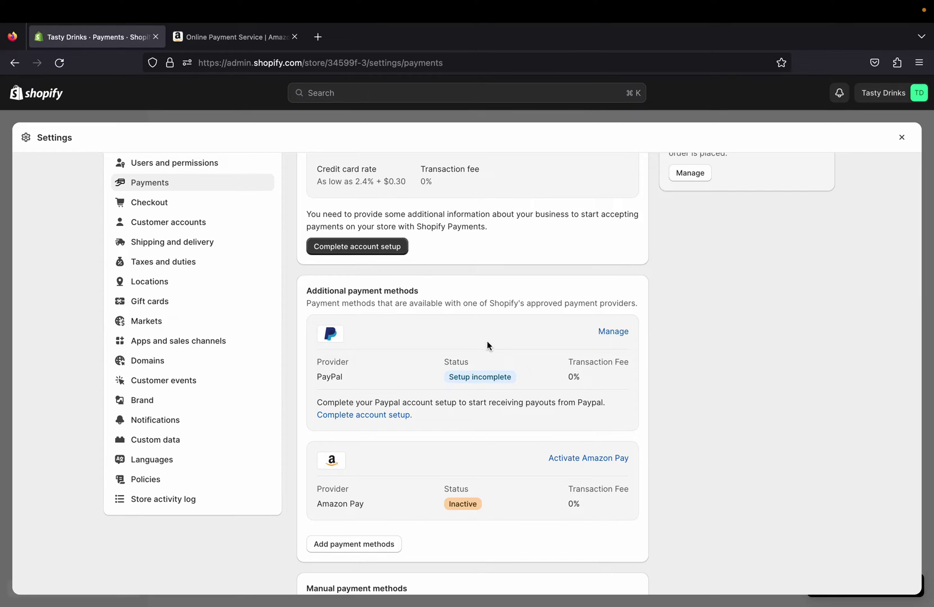
scroll(456, 375, "down", 3)
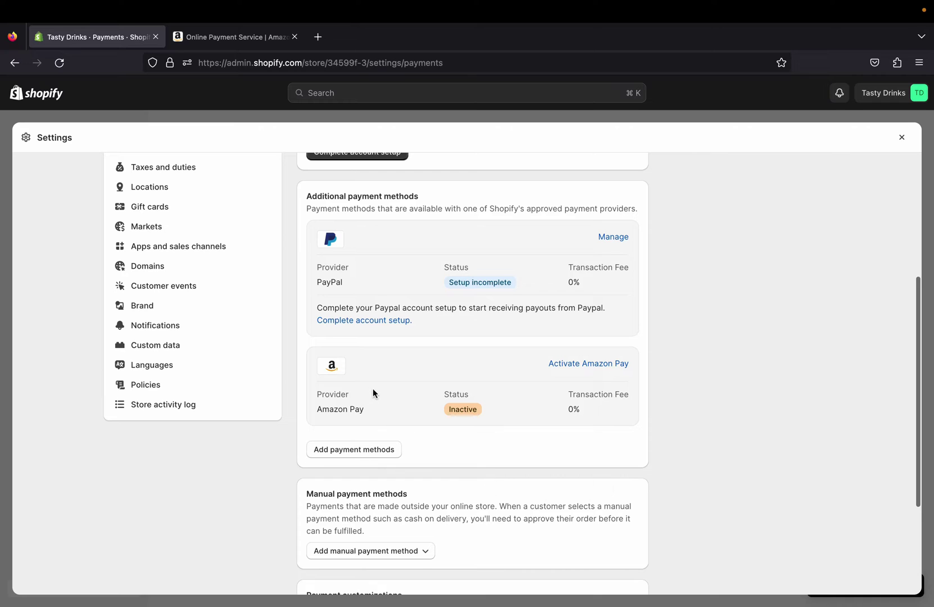
scroll(375, 393, "down", 2)
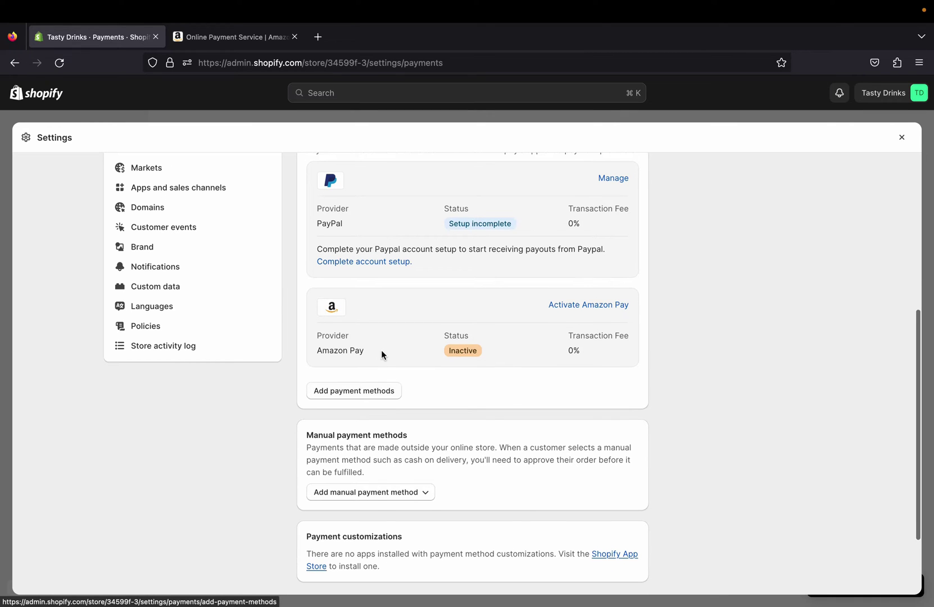
scroll(381, 355, "up", 4)
scroll(382, 354, "up", 2)
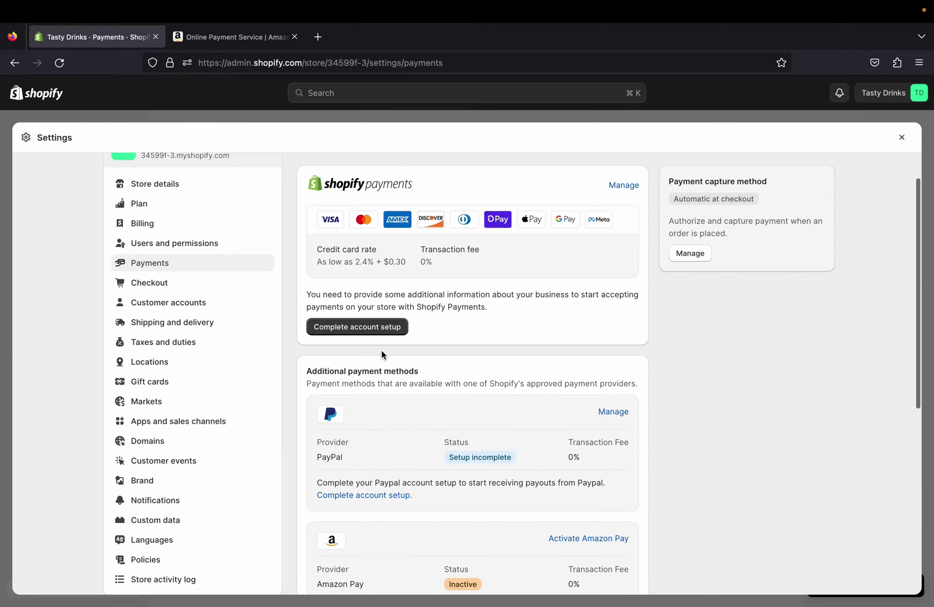
scroll(382, 351, "up", 1)
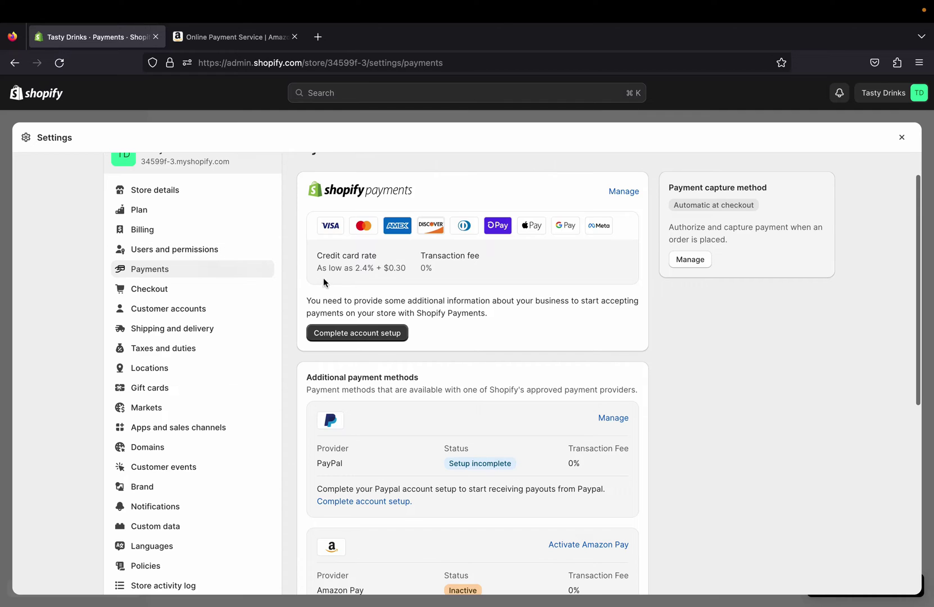
scroll(325, 276, "down", 6)
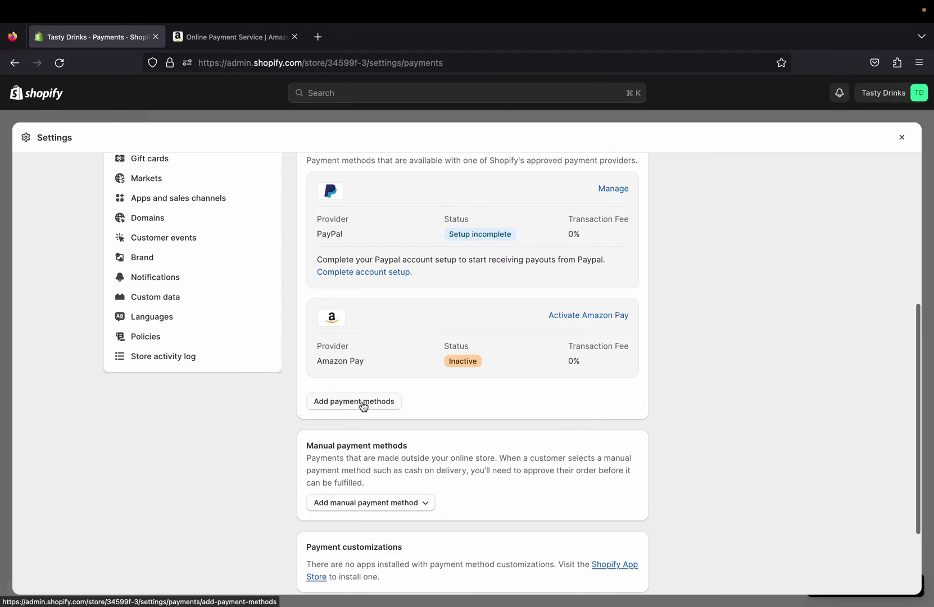
left_click(364, 405)
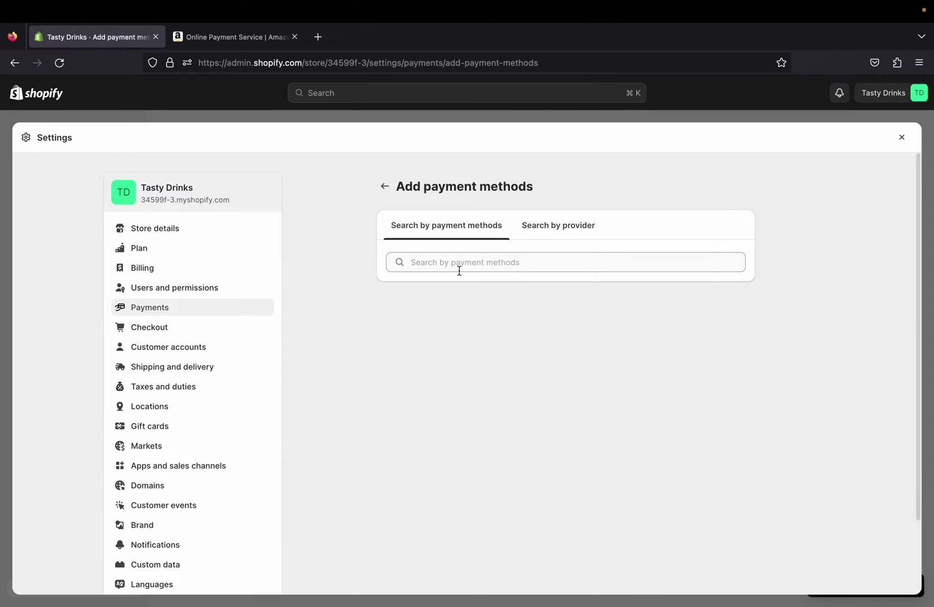
left_click(568, 225)
left_click(448, 228)
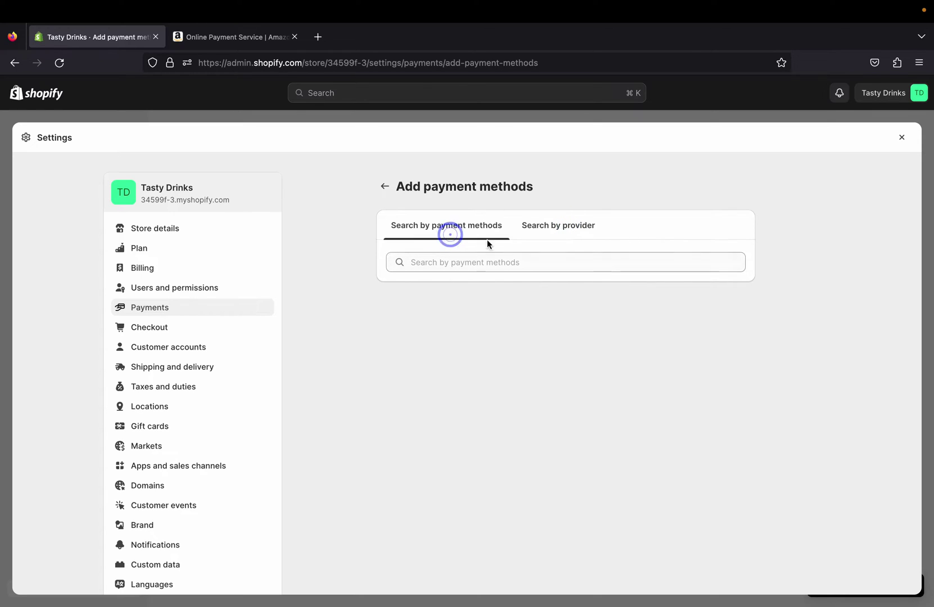
left_click(419, 260)
scroll(452, 423, "down", 5)
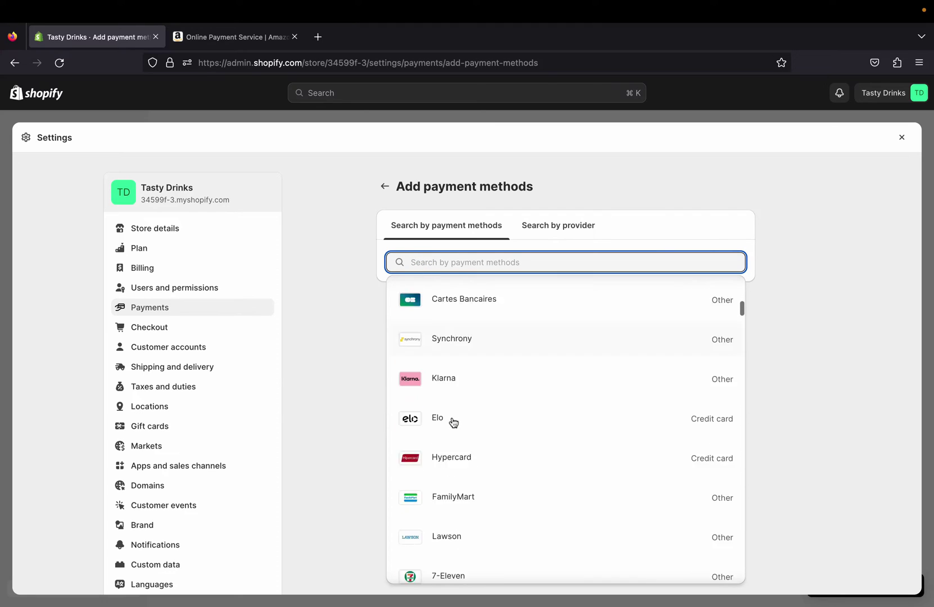
scroll(453, 422, "down", 20)
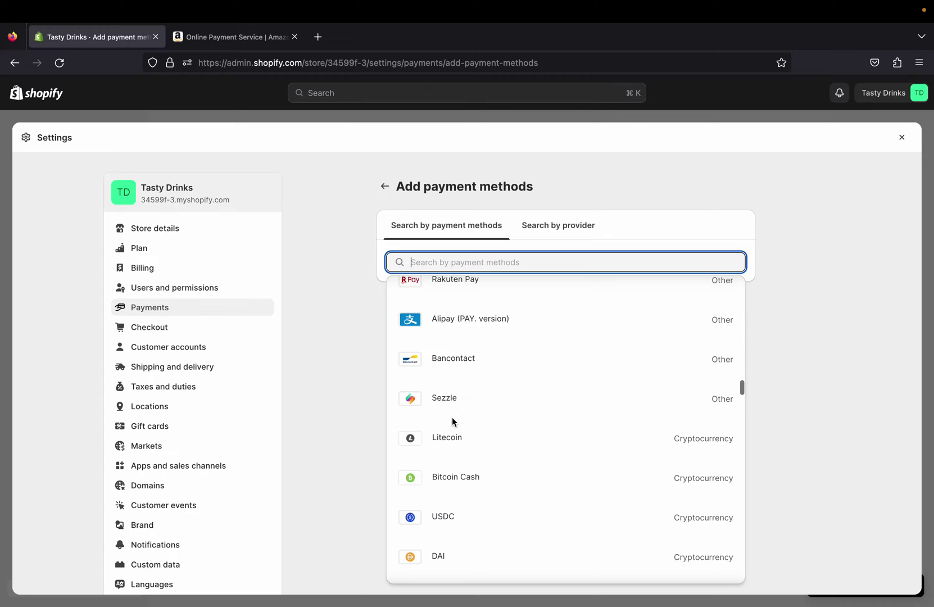
scroll(452, 421, "down", 1)
scroll(452, 421, "up", 10)
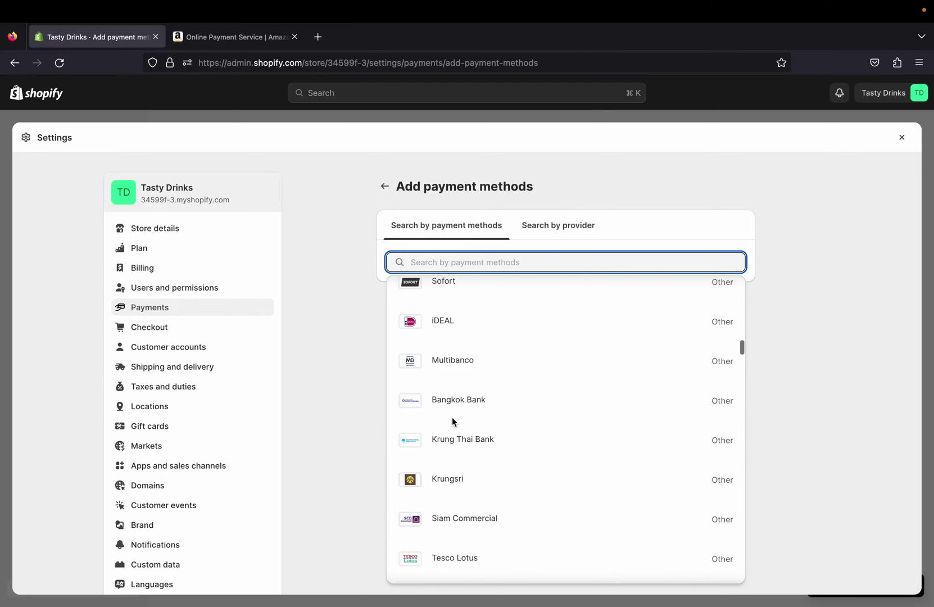
scroll(453, 422, "up", 10)
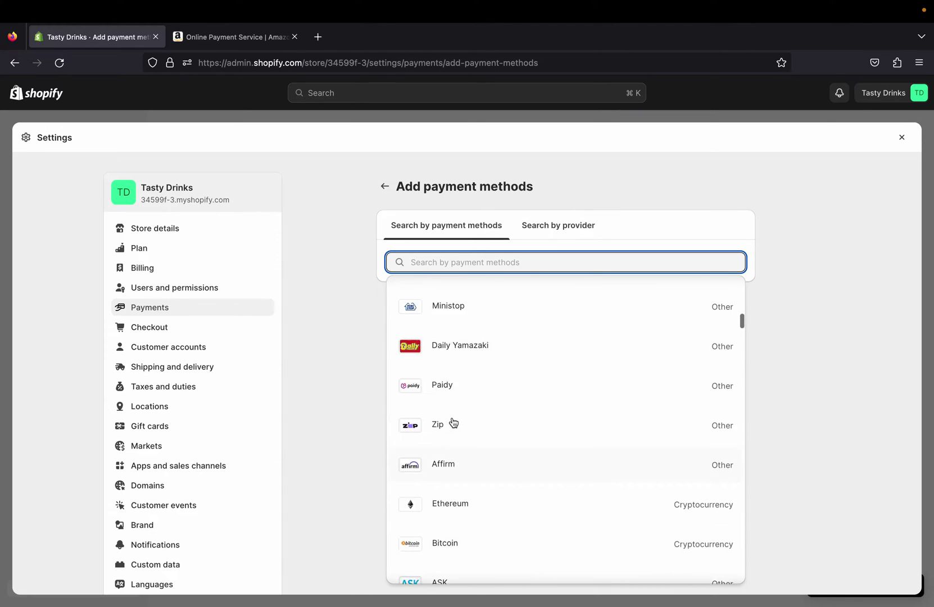
scroll(453, 422, "up", 6)
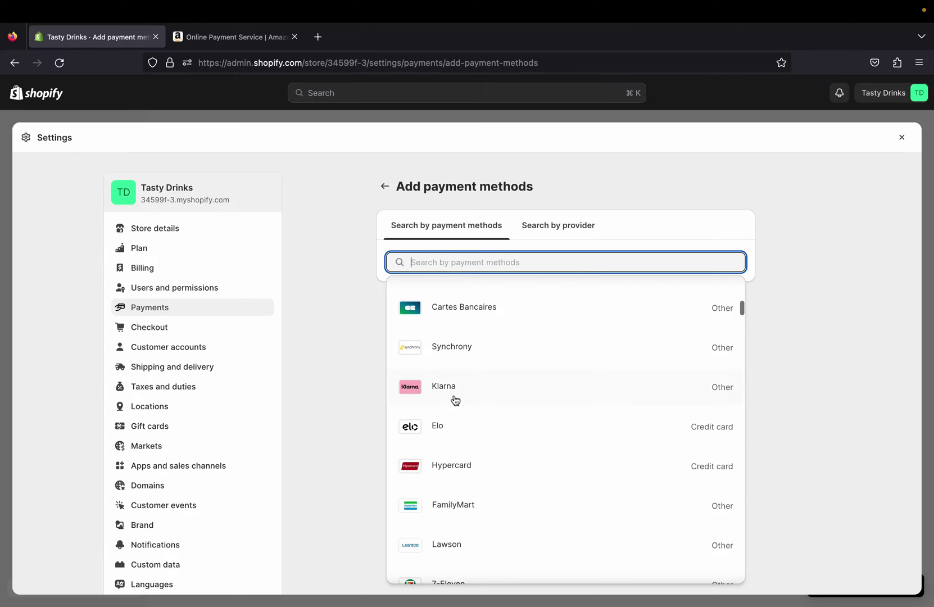
scroll(453, 401, "down", 10)
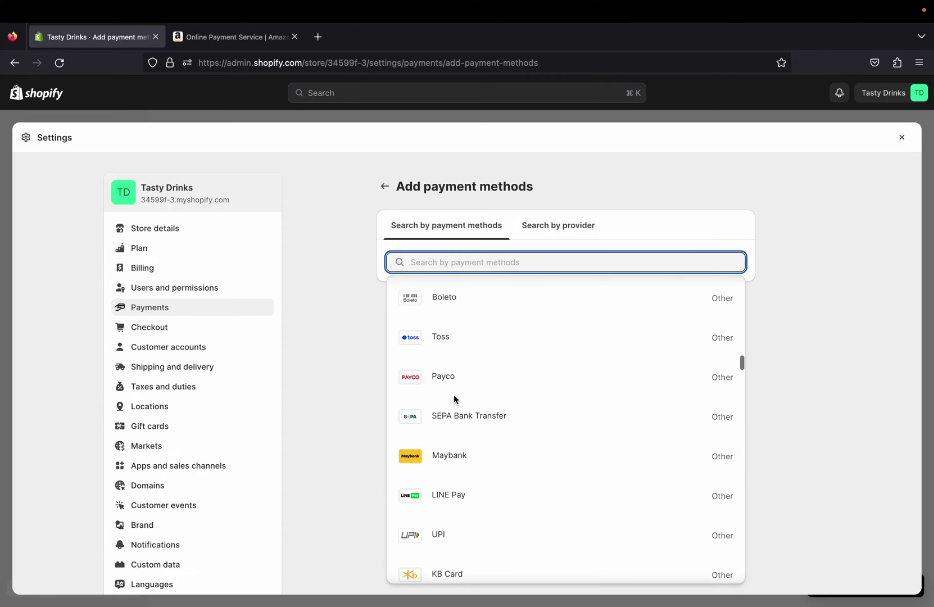
scroll(454, 396, "down", 5)
left_click(384, 186)
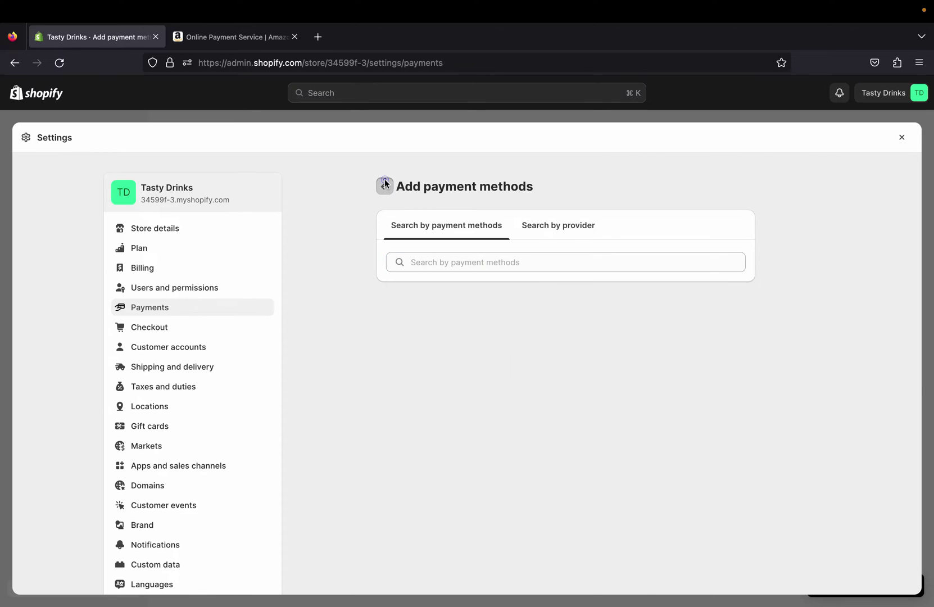
scroll(344, 393, "down", 5)
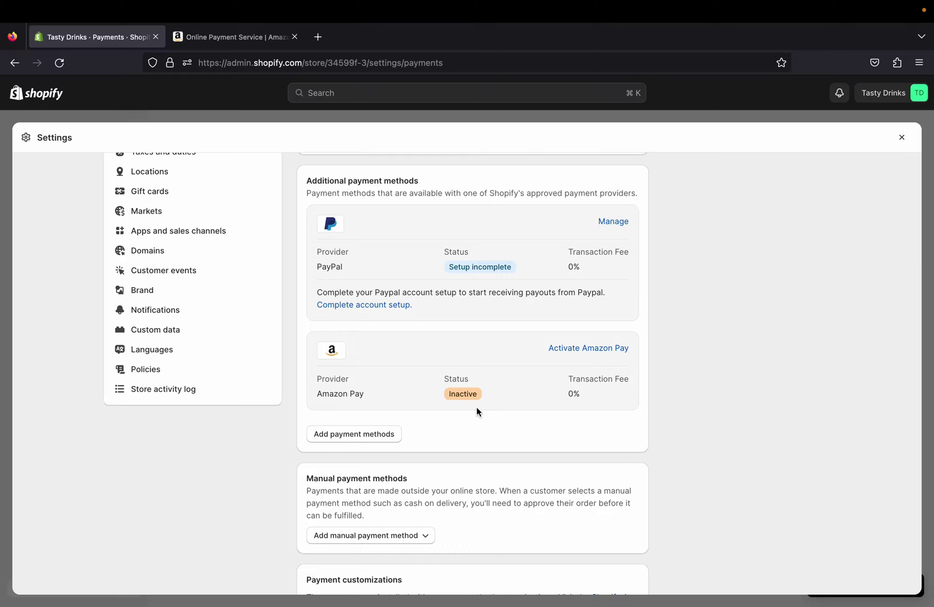
scroll(474, 411, "up", 1)
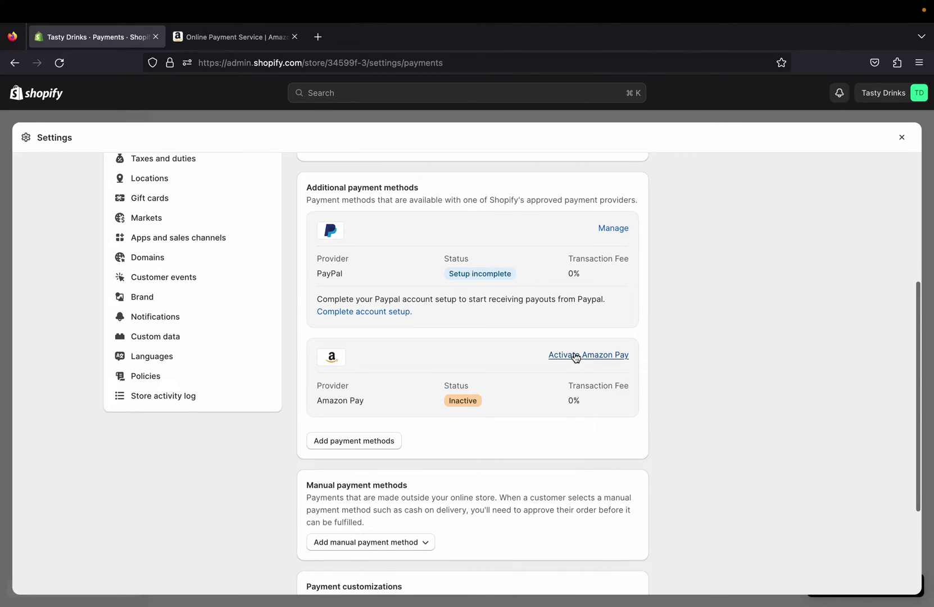
Step: Activate Amazon Pay and choose United States as the business location country
left_click(574, 355)
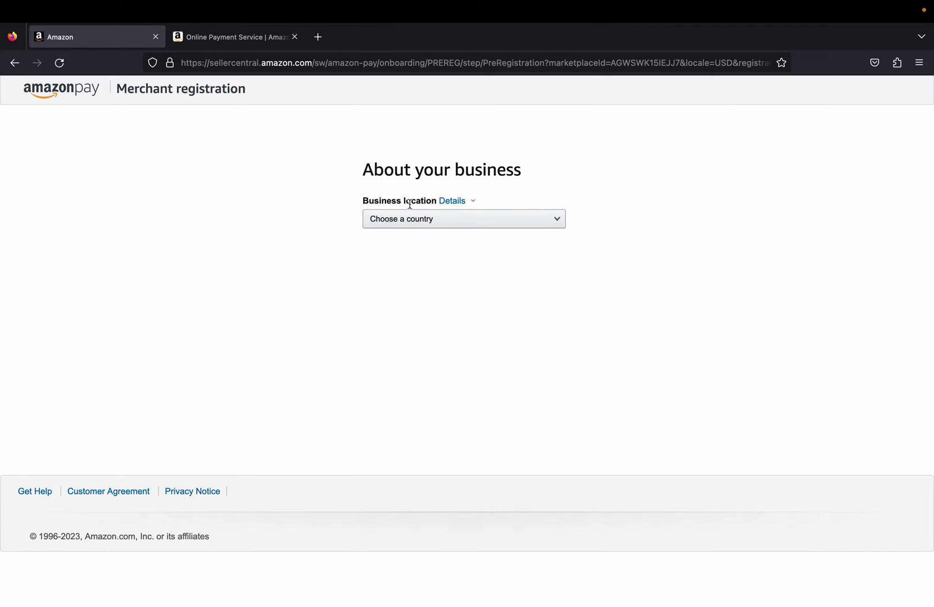
left_click(559, 220)
left_click(433, 222)
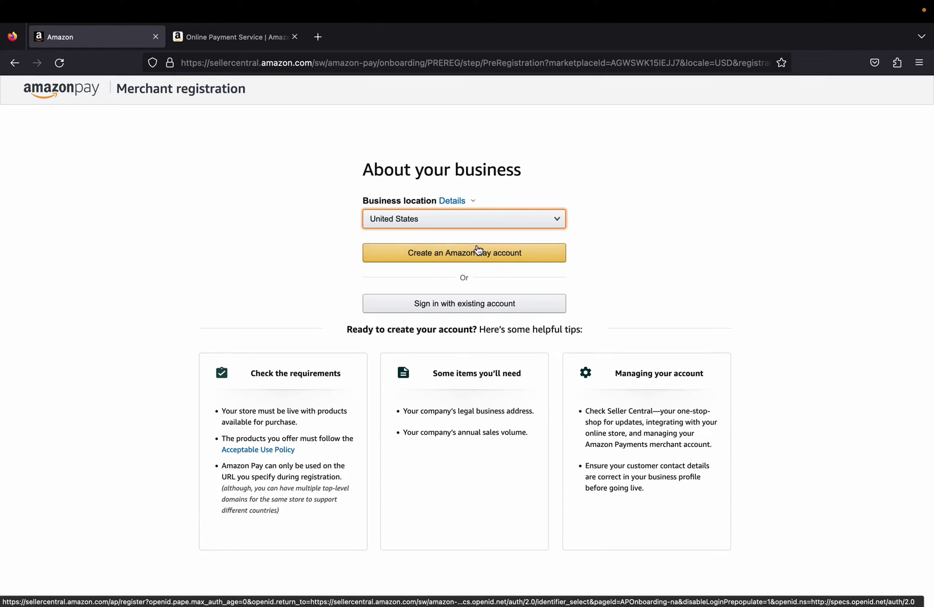
Step: Choose 'Create an Amazon Pay account' to load the Amazon Registration page
left_click(466, 259)
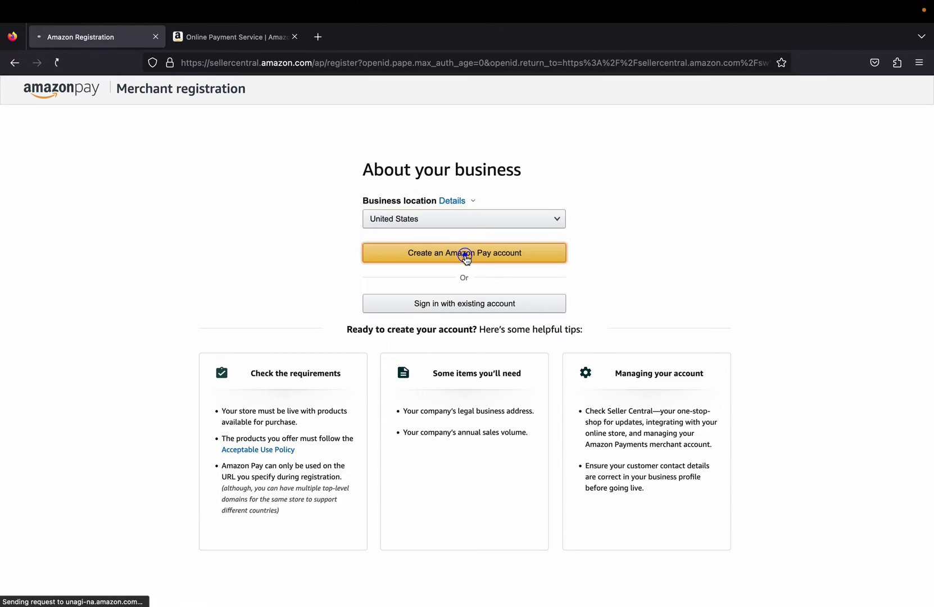
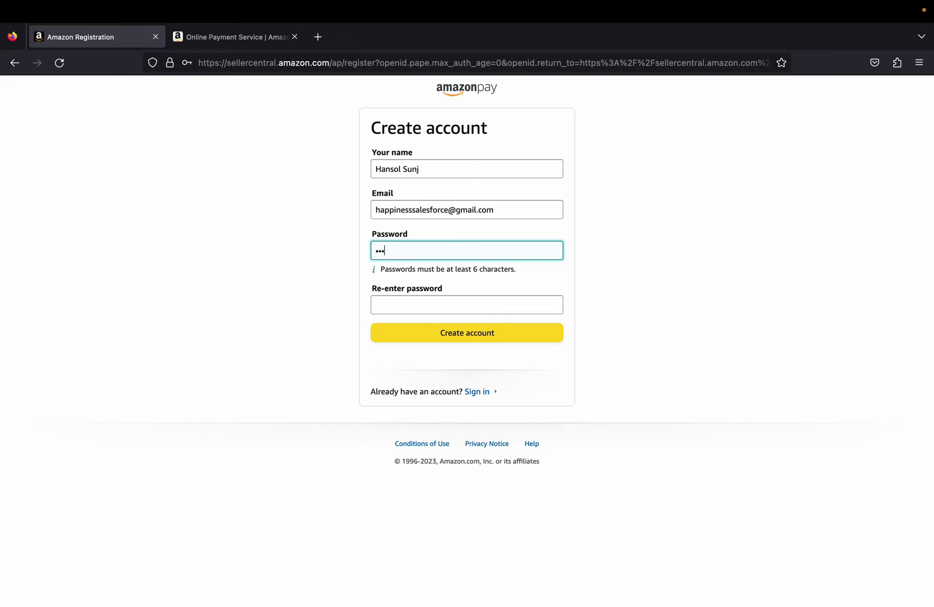
Step: Replace the too-short password with a longer one entered twice, create the account, and decline saving the login
key("BackSpace")
key("BackSpace")
key("BackSpace")
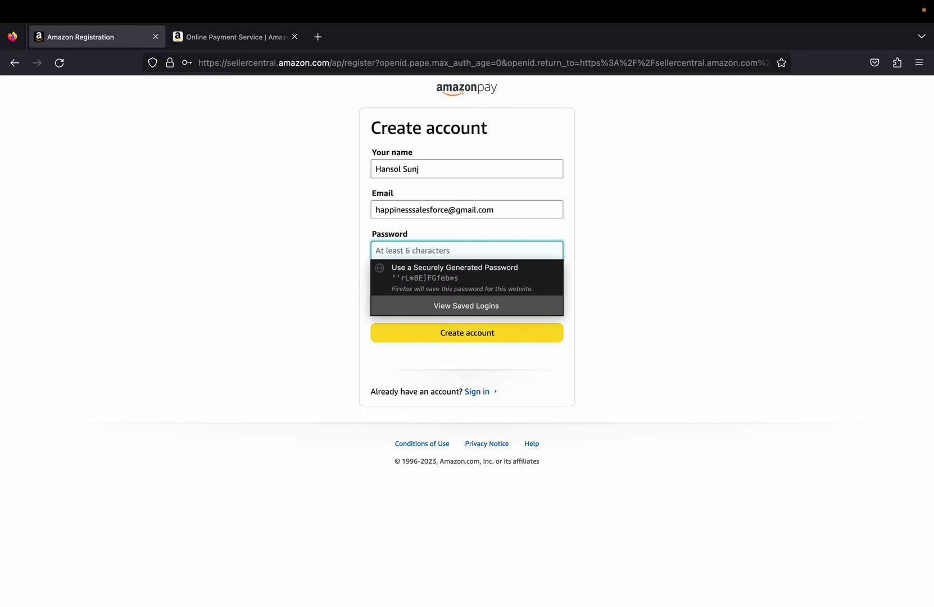
type("•••••")
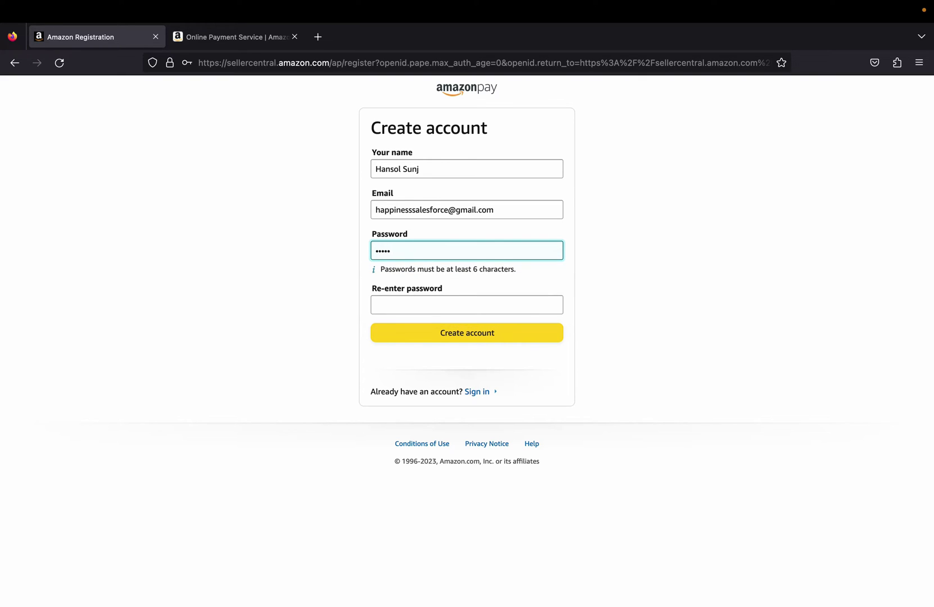
type("•••••••")
left_click(406, 300)
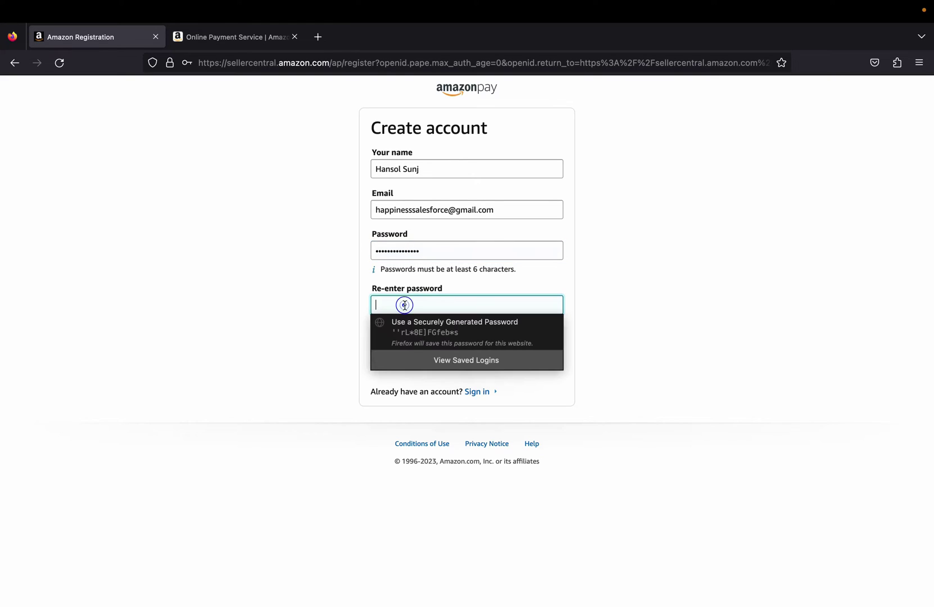
type("••••••")
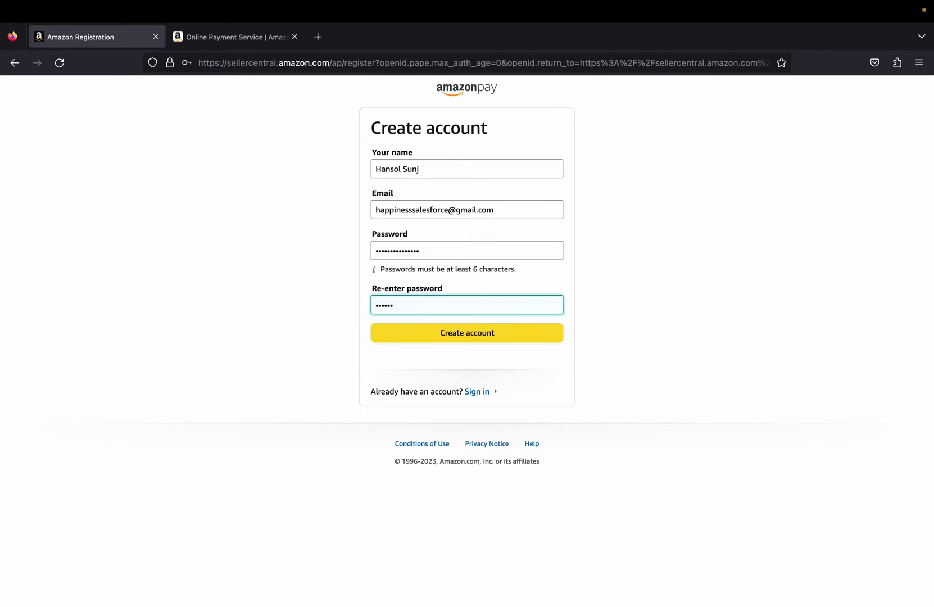
type("••••••••")
left_click(465, 337)
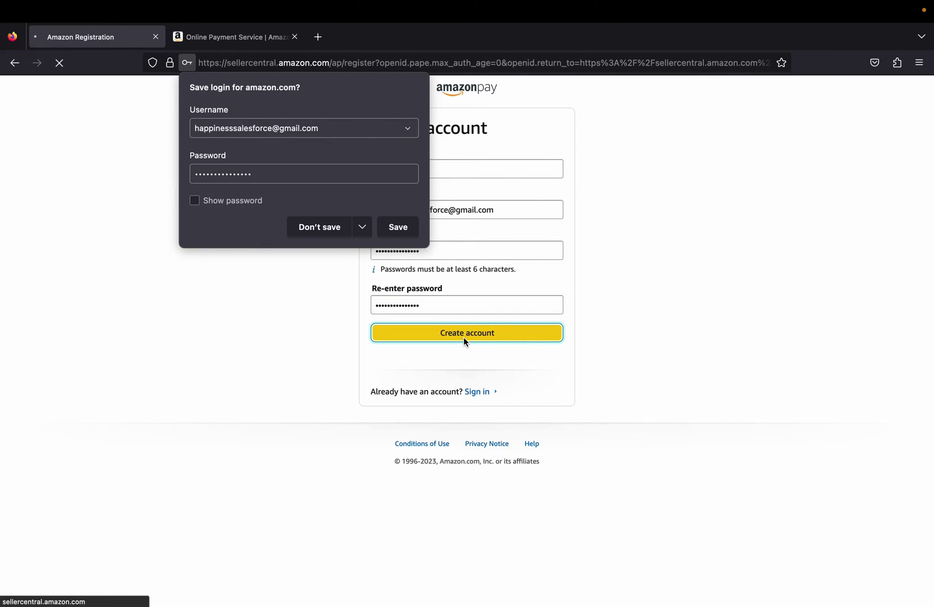
left_click(325, 228)
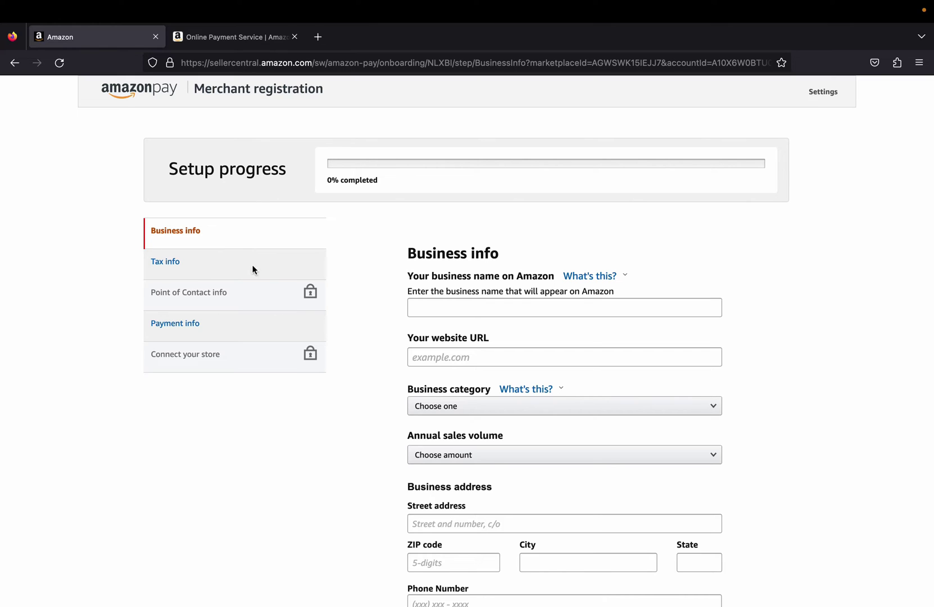
Step: Scroll through the empty Business info form to review its fields
scroll(476, 368, "down", 2)
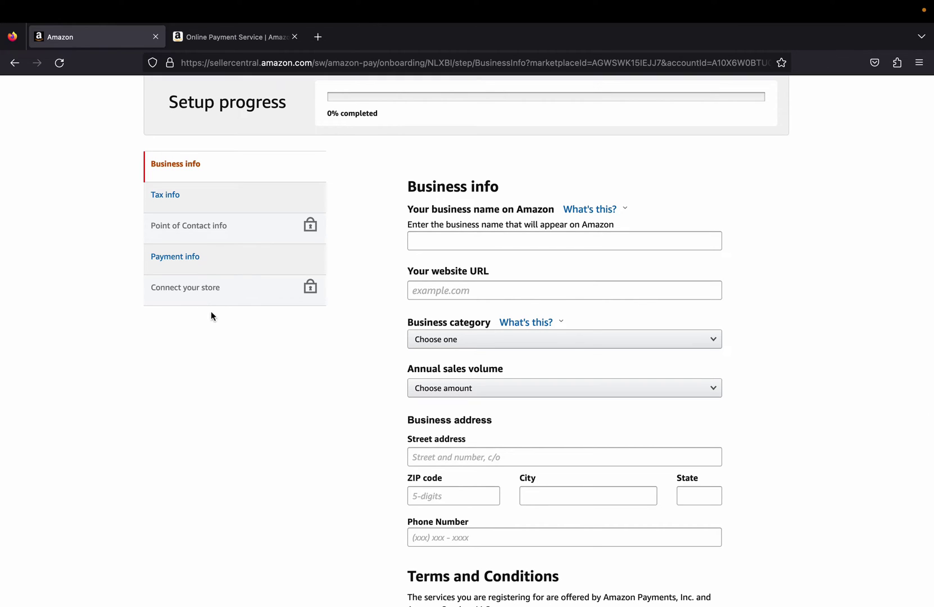
scroll(436, 315, "down", 5)
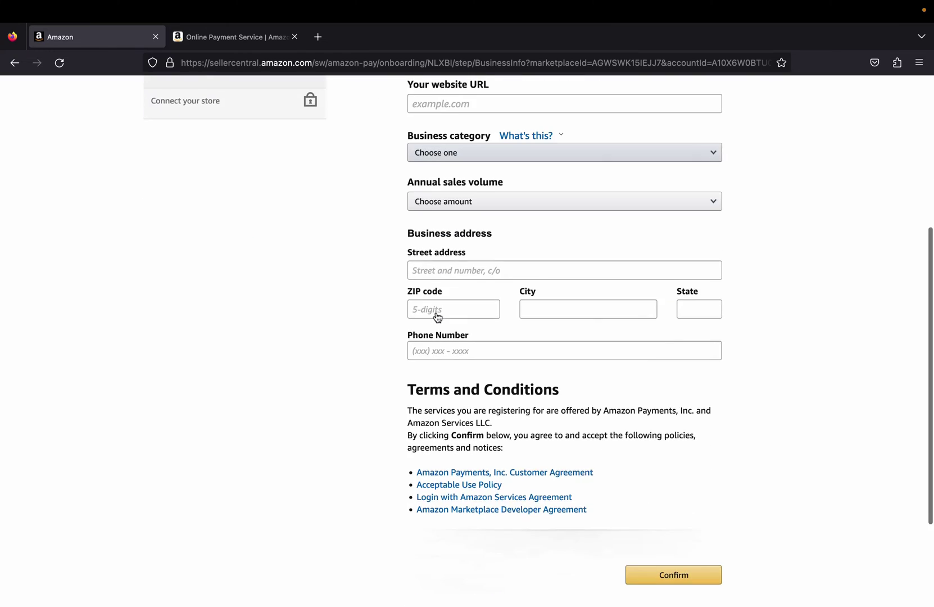
scroll(436, 314, "up", 4)
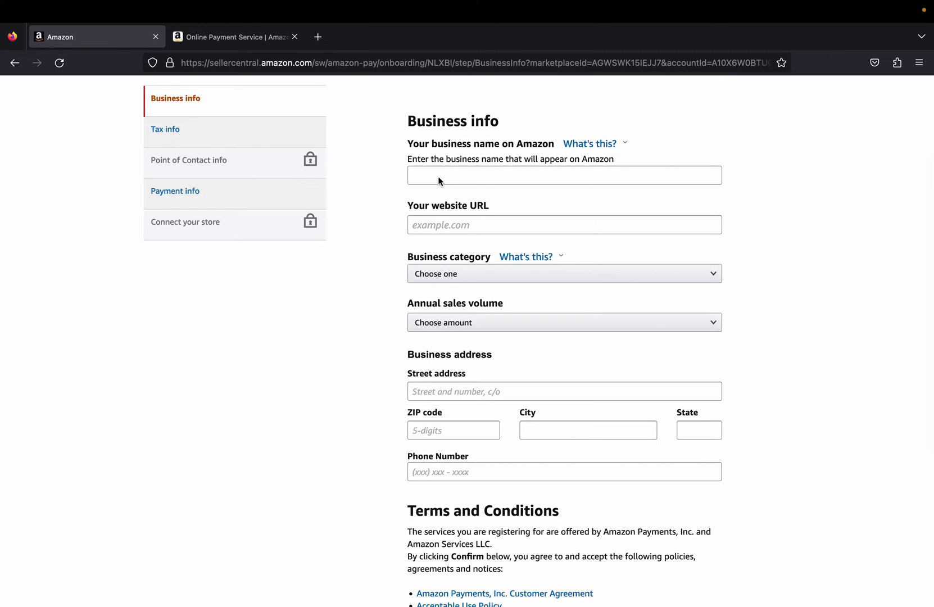
Step: Enter 'Tasty Drinks' as the business name and paste the store URL as the website
left_click(438, 180)
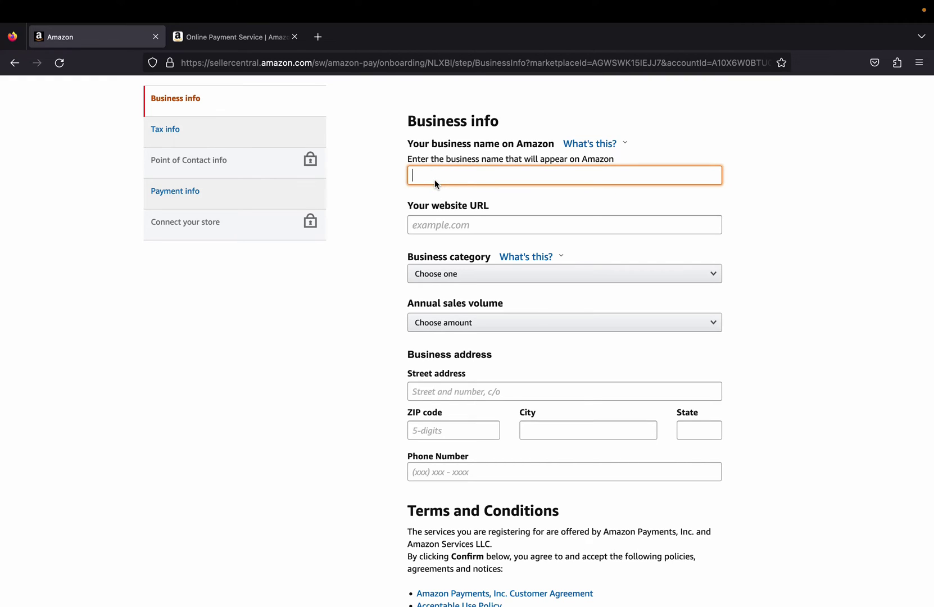
type("Tasty Drinks")
left_click(446, 230)
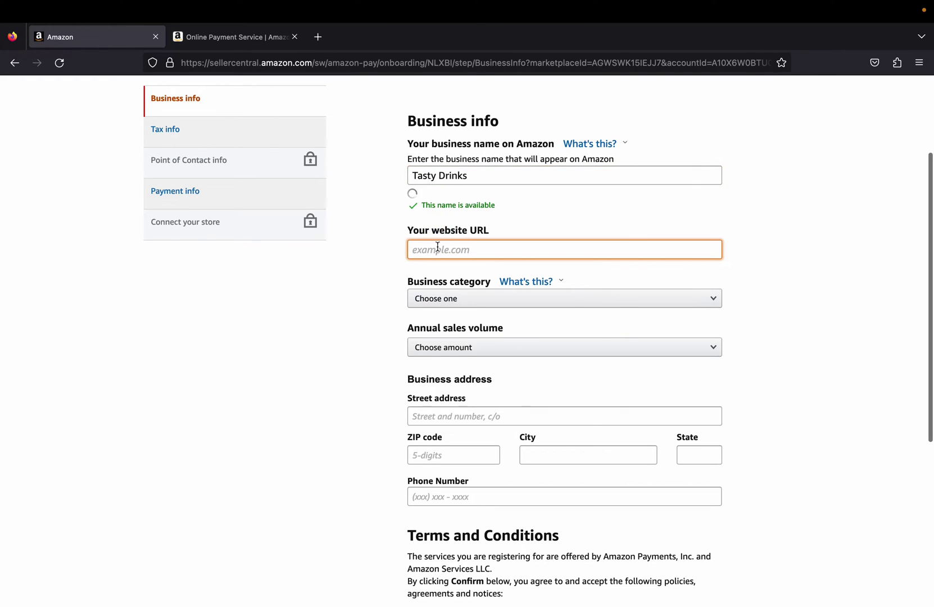
right_click(437, 251)
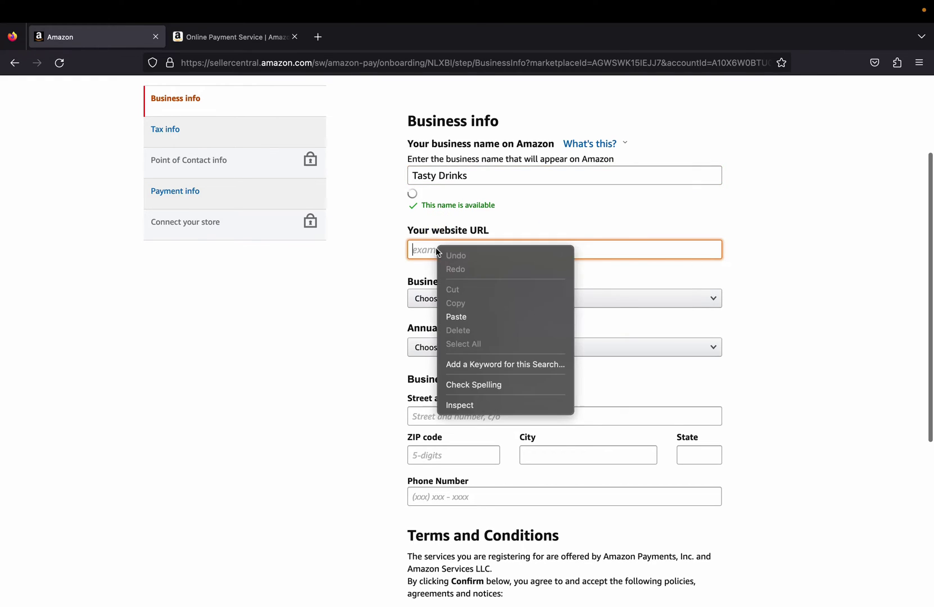
left_click(458, 317)
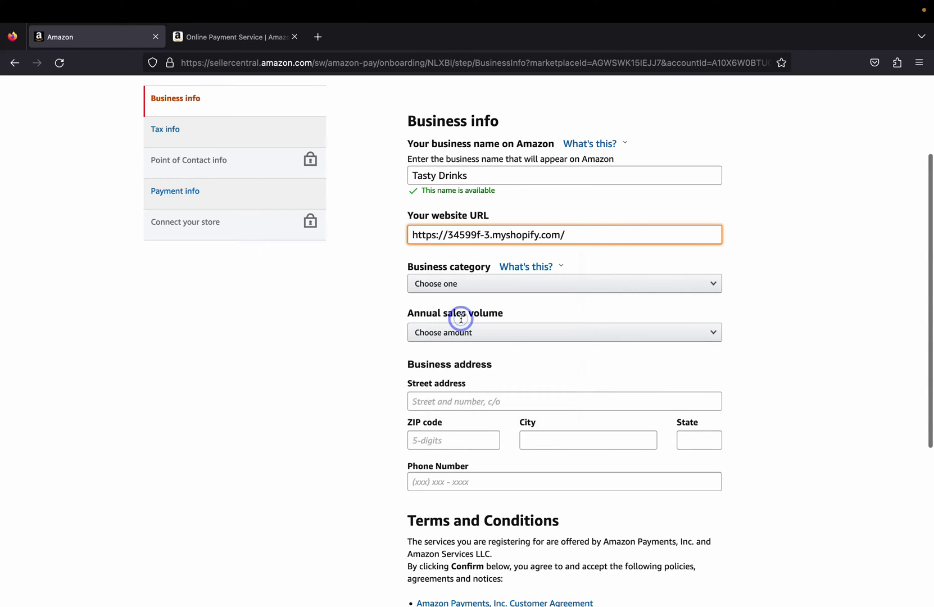
Step: Set the category to Food, drink and nutrition and annual sales volume to Under $250,000
left_click(493, 287)
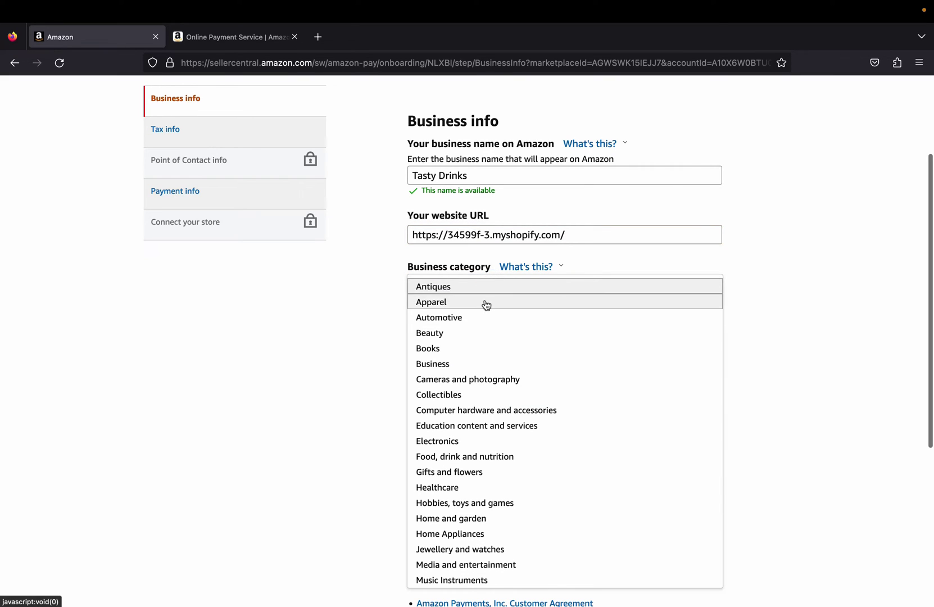
left_click(462, 457)
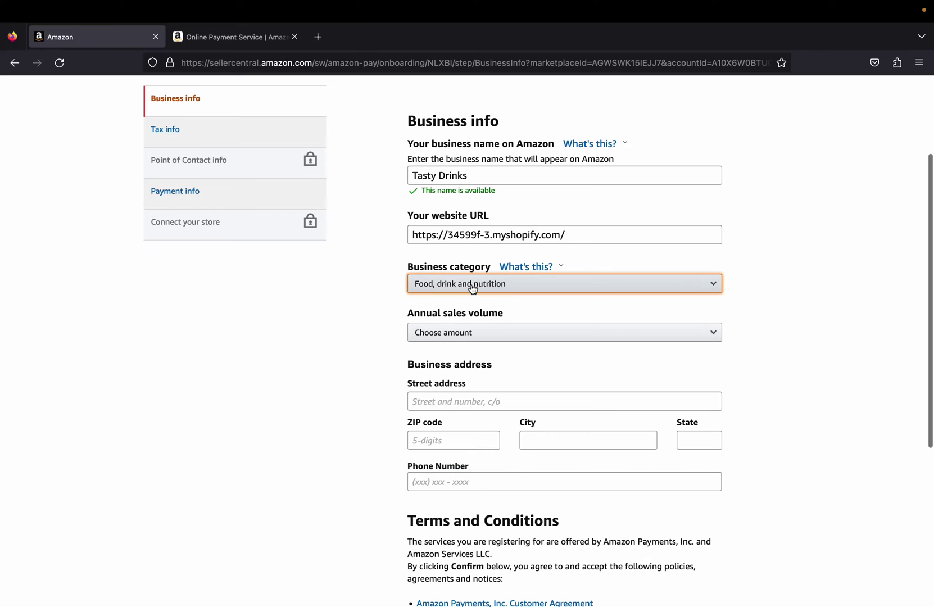
scroll(472, 289, "down", 2)
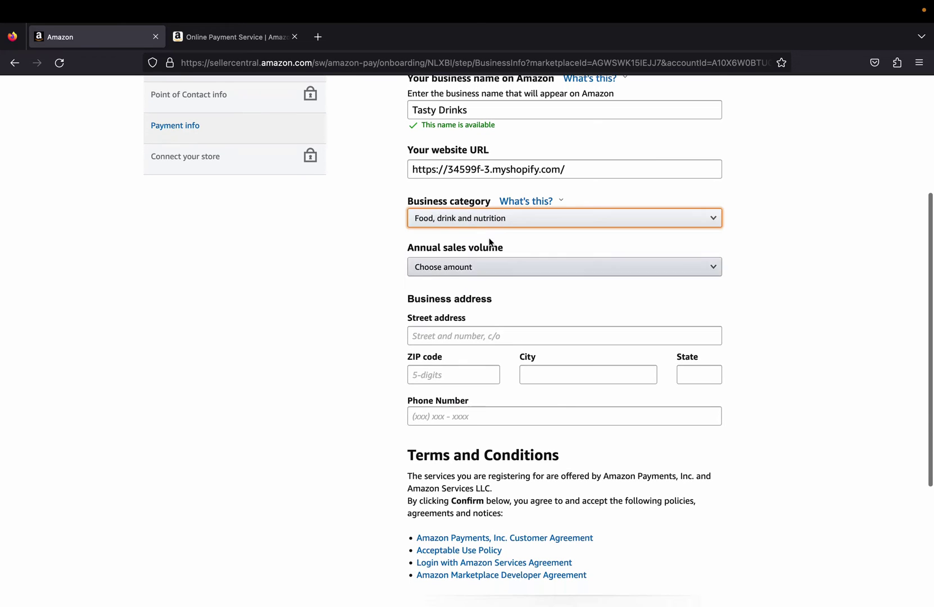
left_click(497, 219)
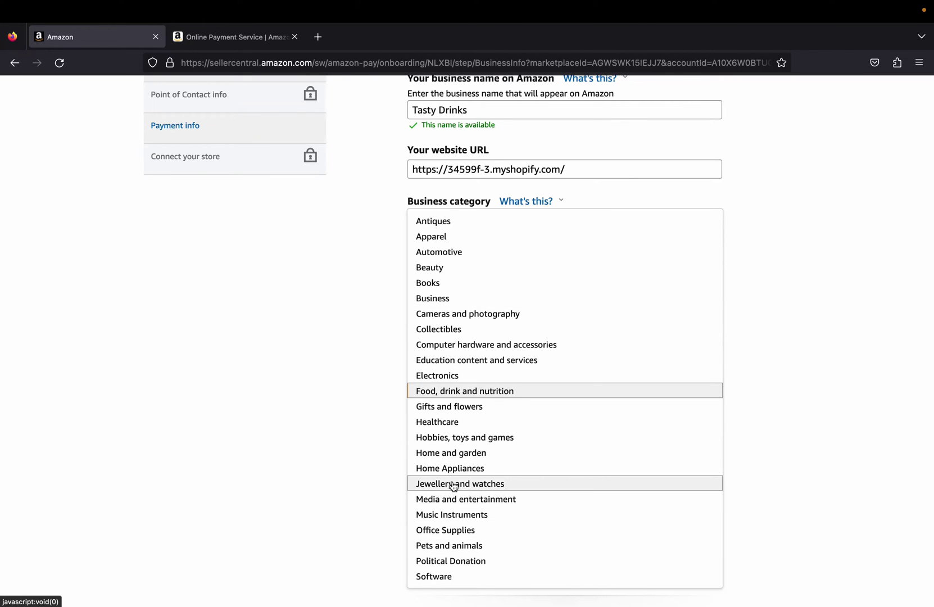
left_click(825, 237)
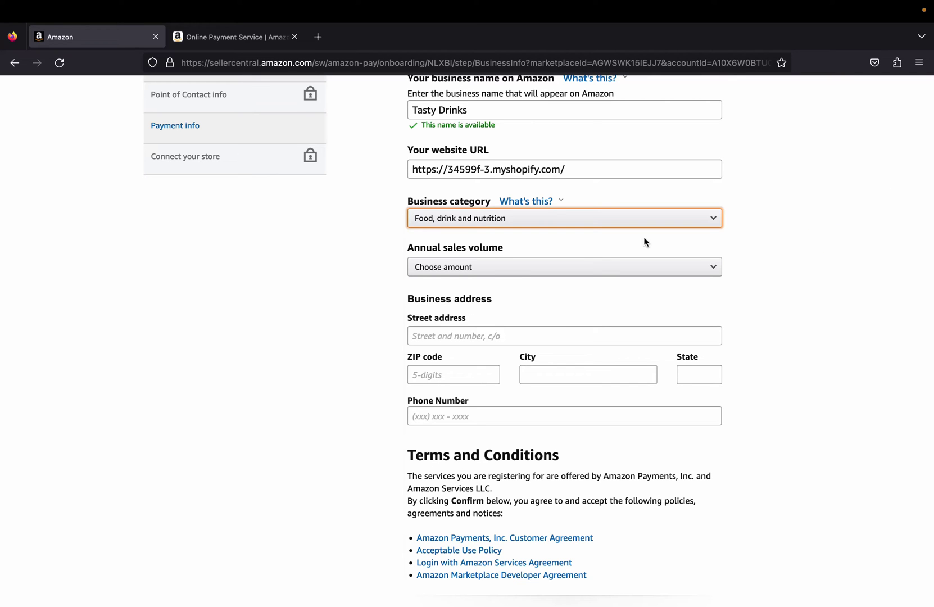
scroll(580, 255, "down", 1)
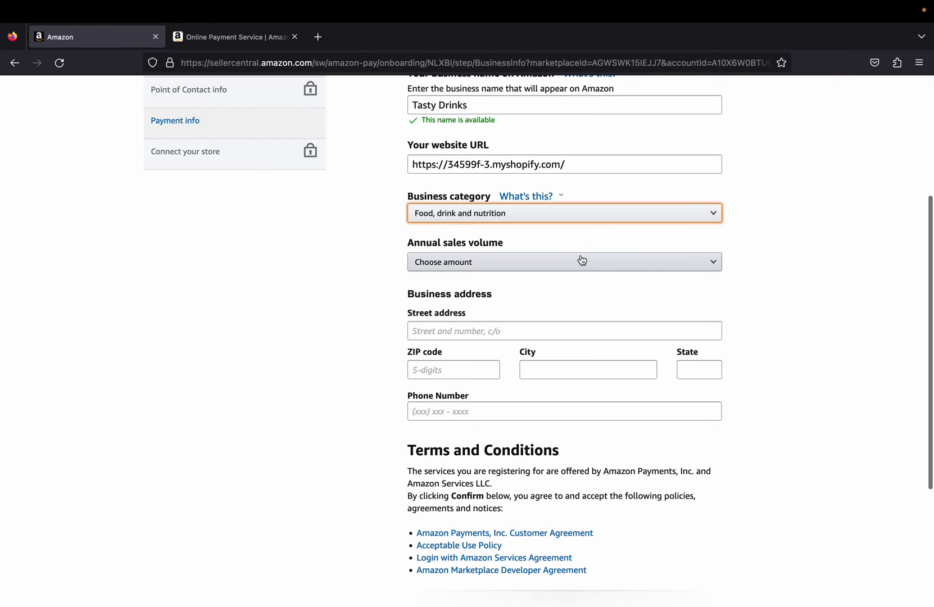
left_click(527, 264)
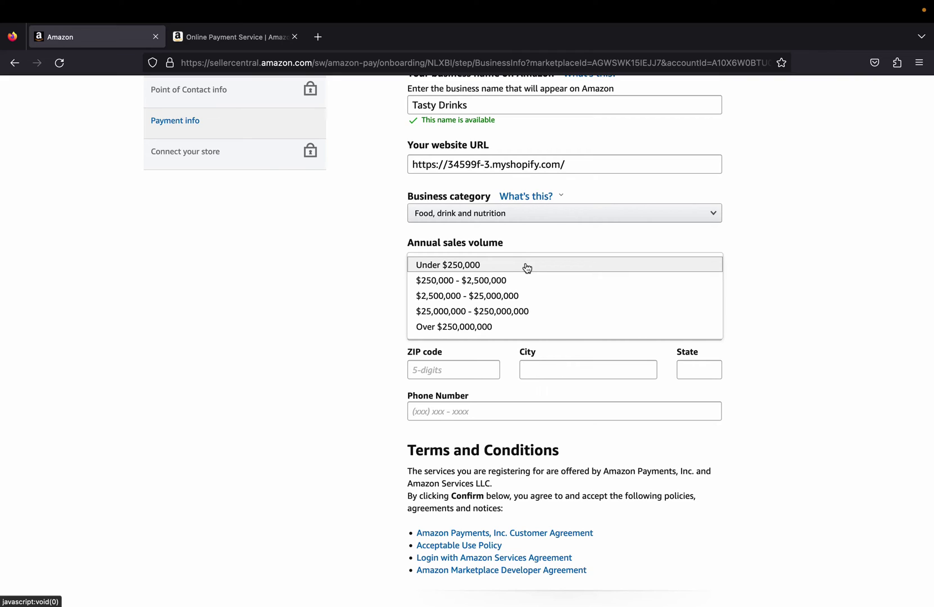
left_click(527, 266)
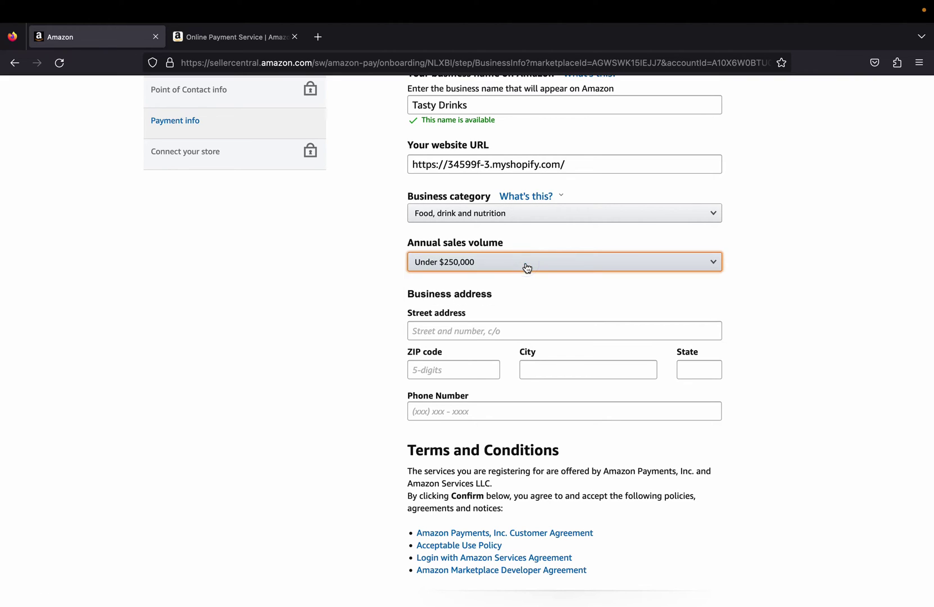
Step: Fill in the business street address, ZIP code and city
left_click(444, 330)
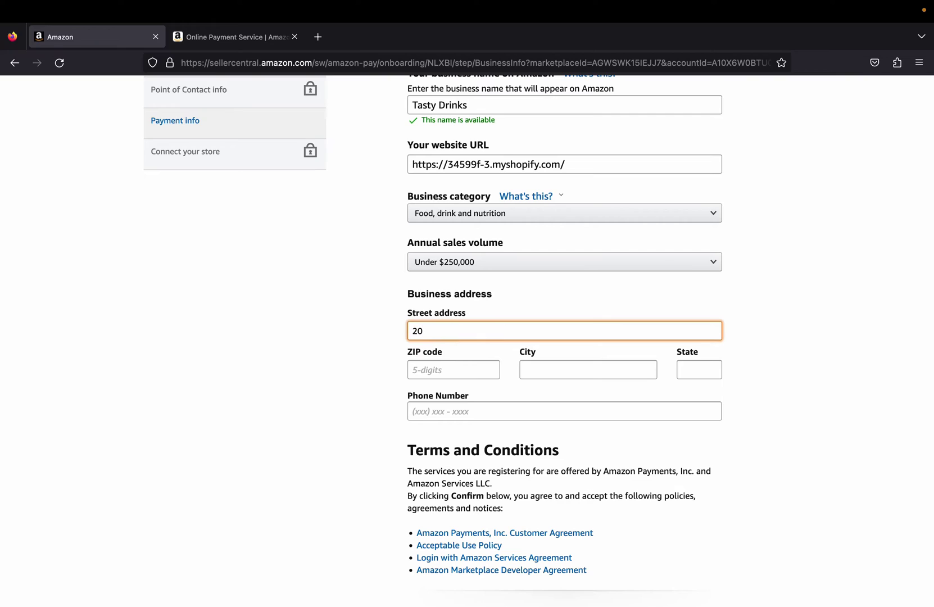
left_click(441, 370)
type("10444")
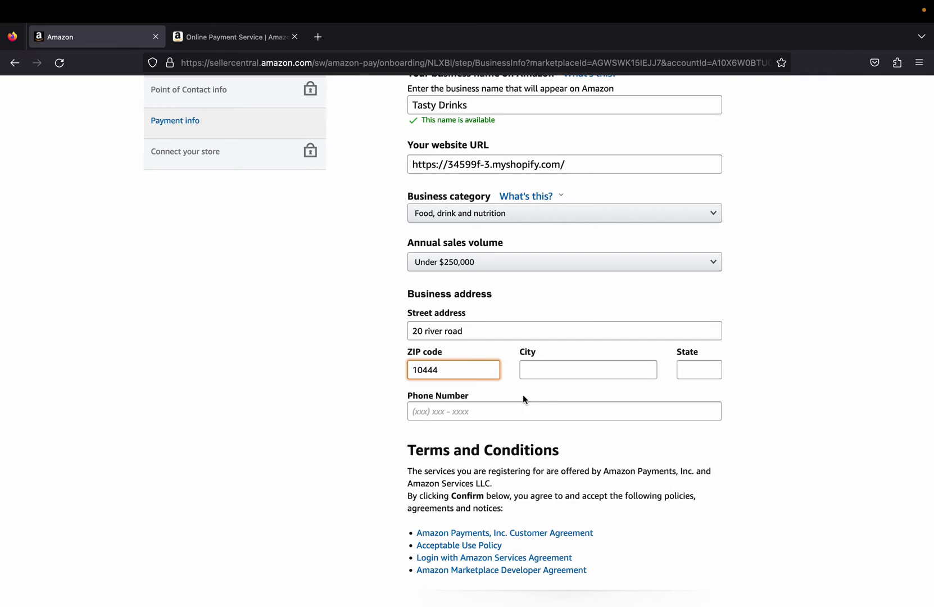
left_click(544, 372)
type("New")
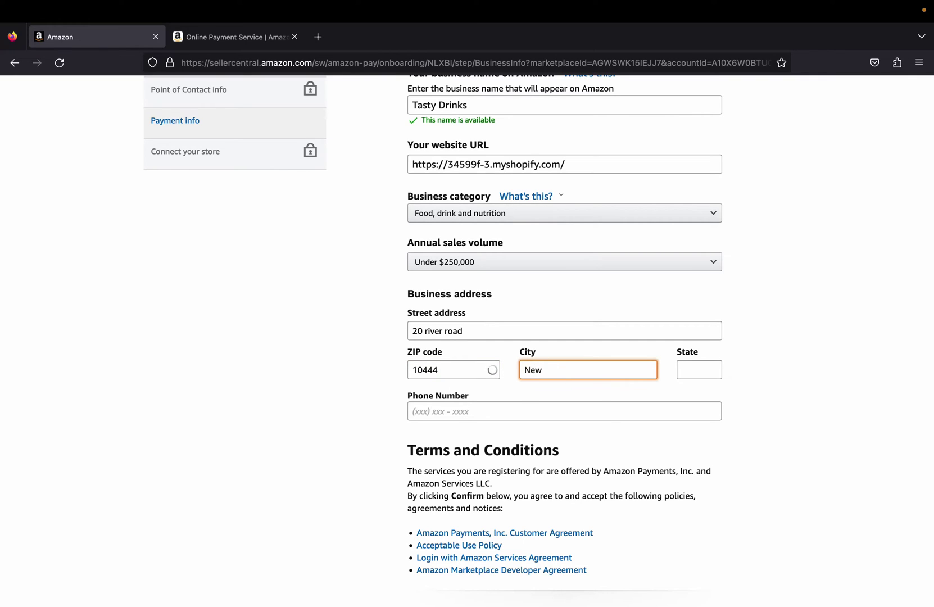
type(" York")
Step: Enter the business state and phone number, then review the completed form
left_click(691, 369)
type("Ny")
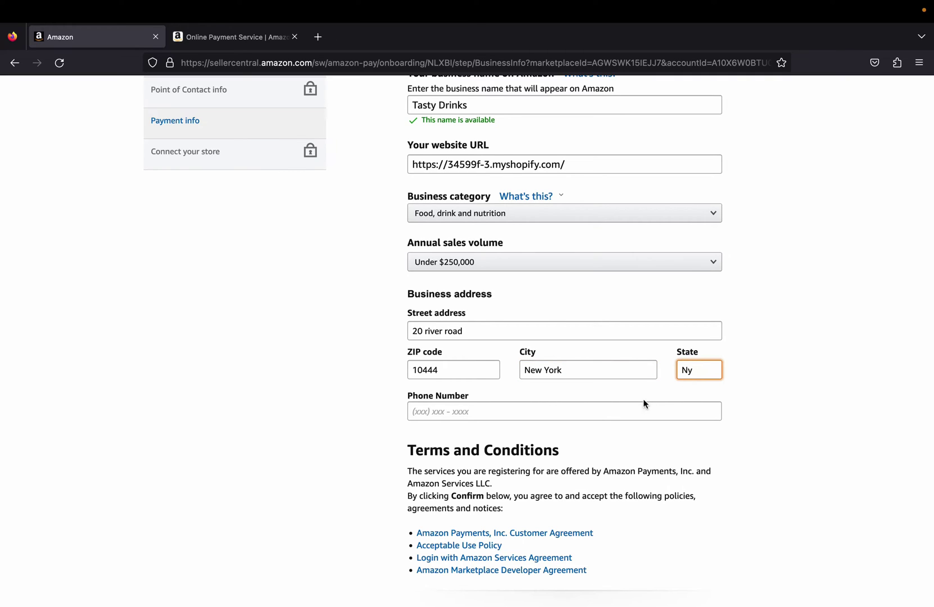
left_click(618, 408)
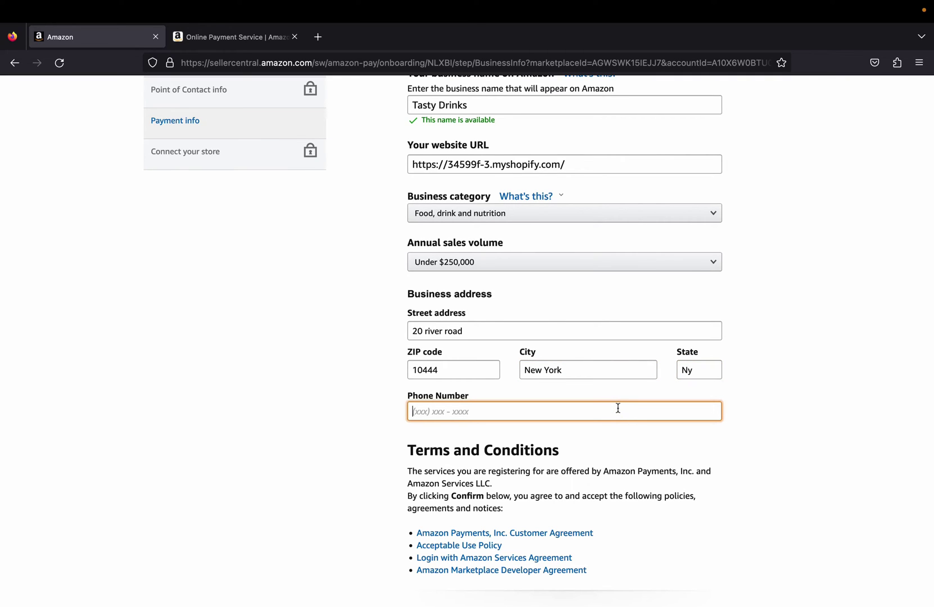
scroll(734, 458, "up", 2)
scroll(734, 458, "down", 3)
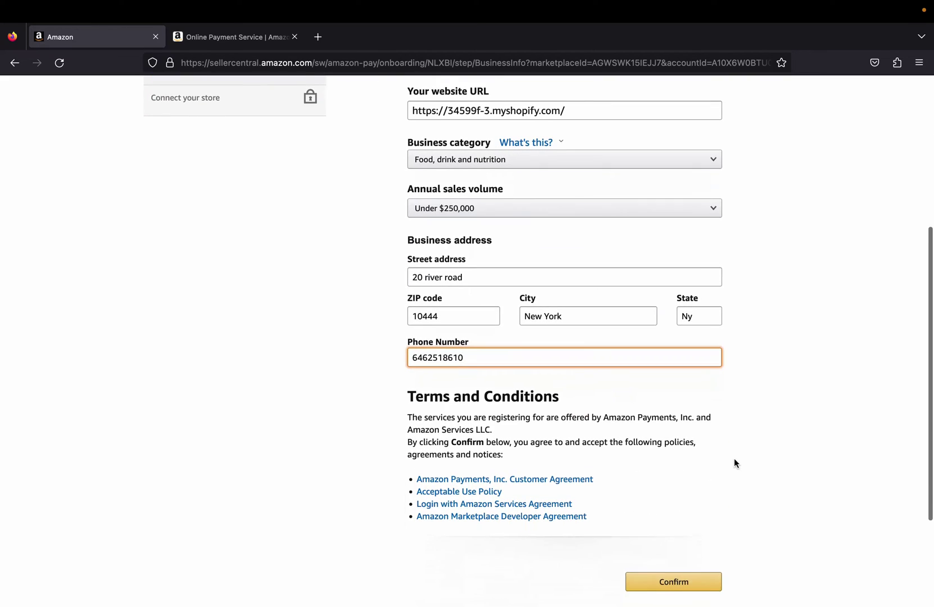
scroll(734, 458, "up", 3)
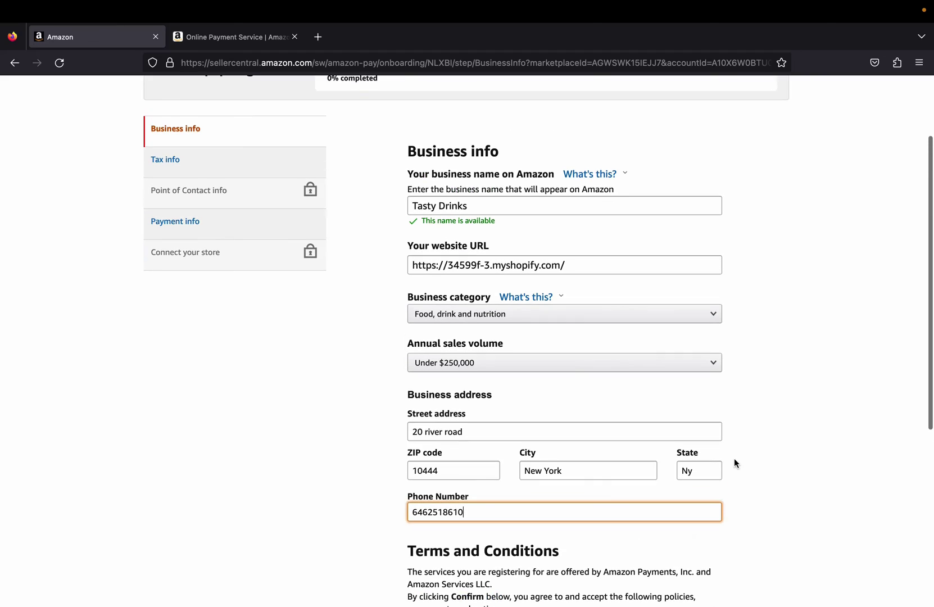
scroll(734, 459, "down", 5)
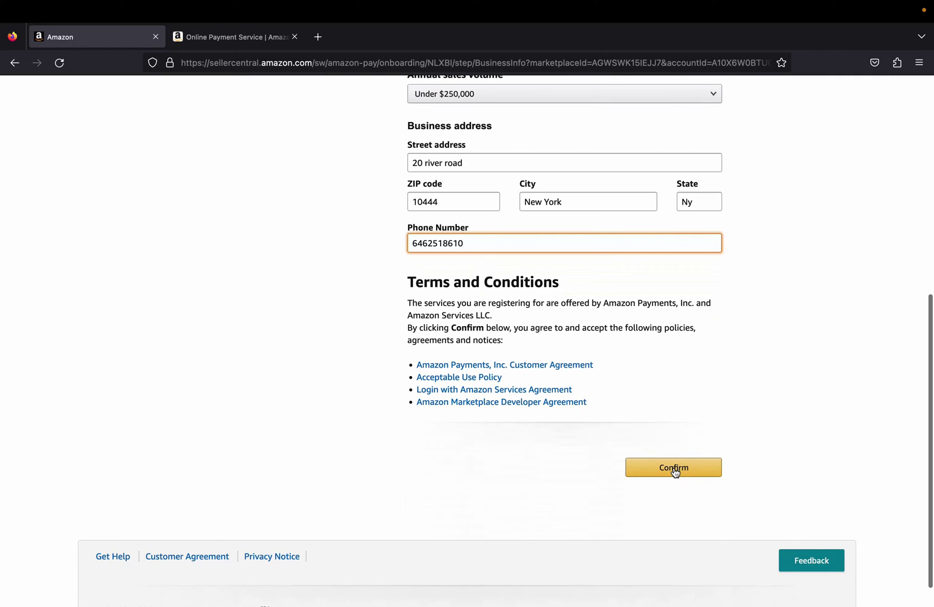
Step: Confirm the Business info and expand the Business type list on the Tax info page
left_click(675, 470)
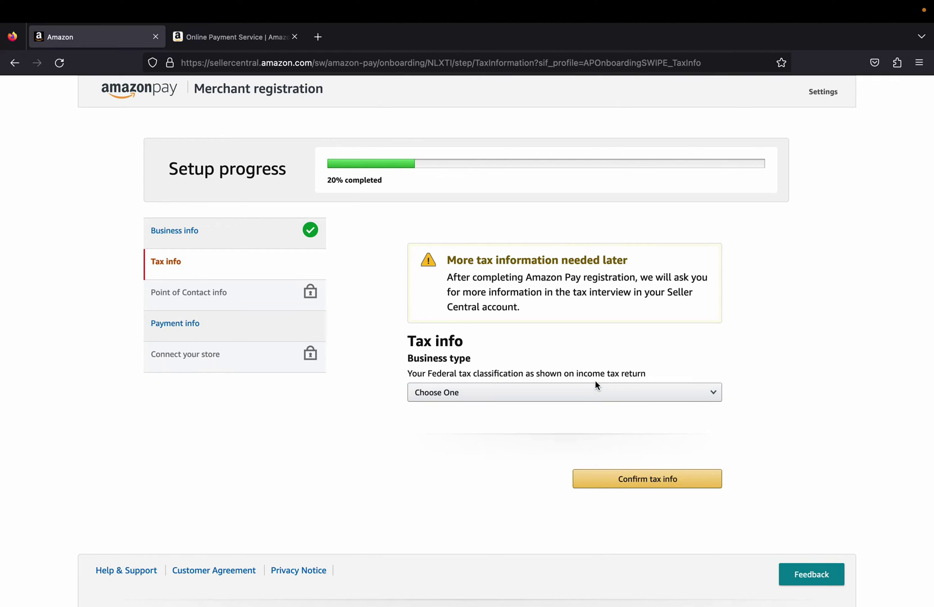
left_click(714, 395)
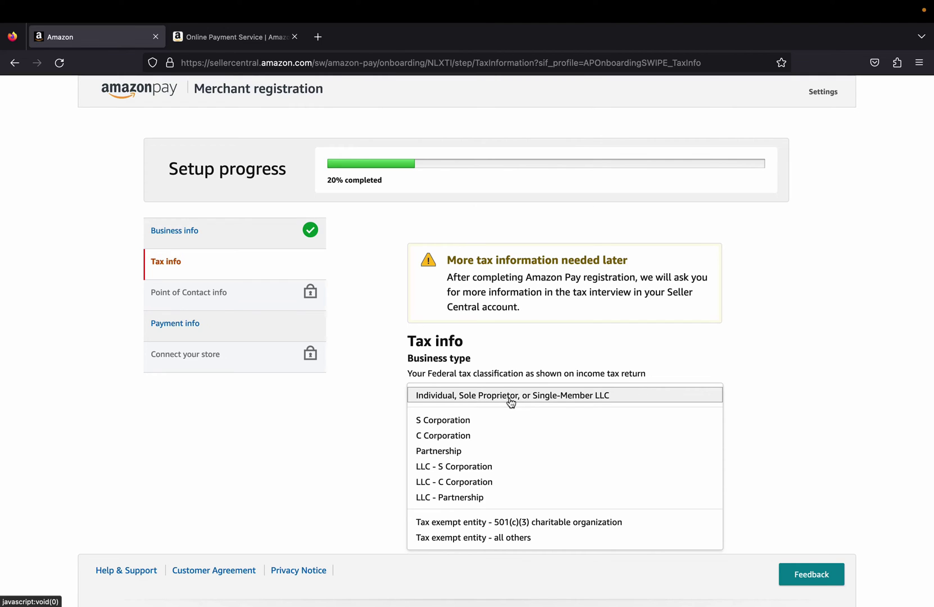
Step: Choose Individual, Sole Proprietor, or Single-Member LLC and enter the legal first and last names
left_click(511, 397)
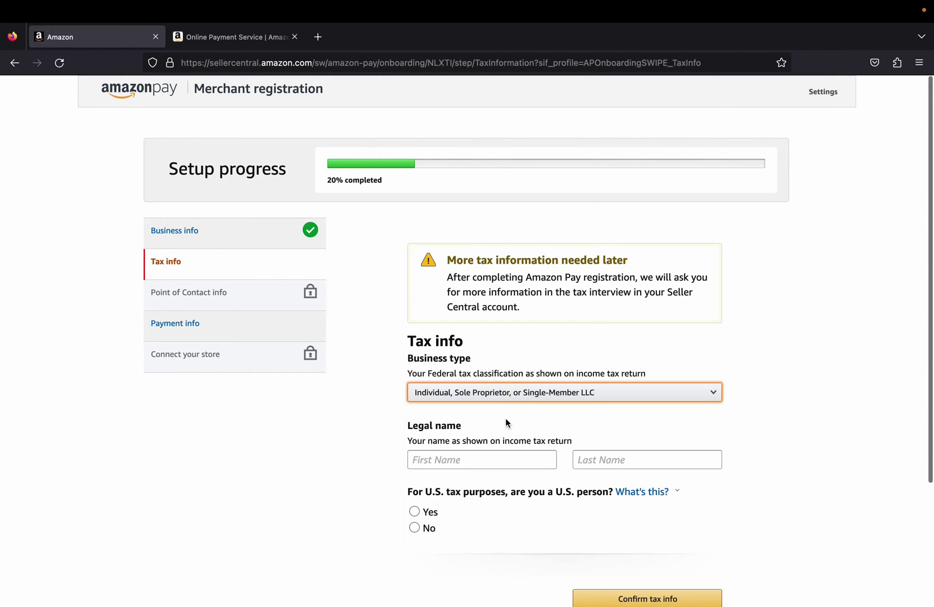
right_click(479, 467)
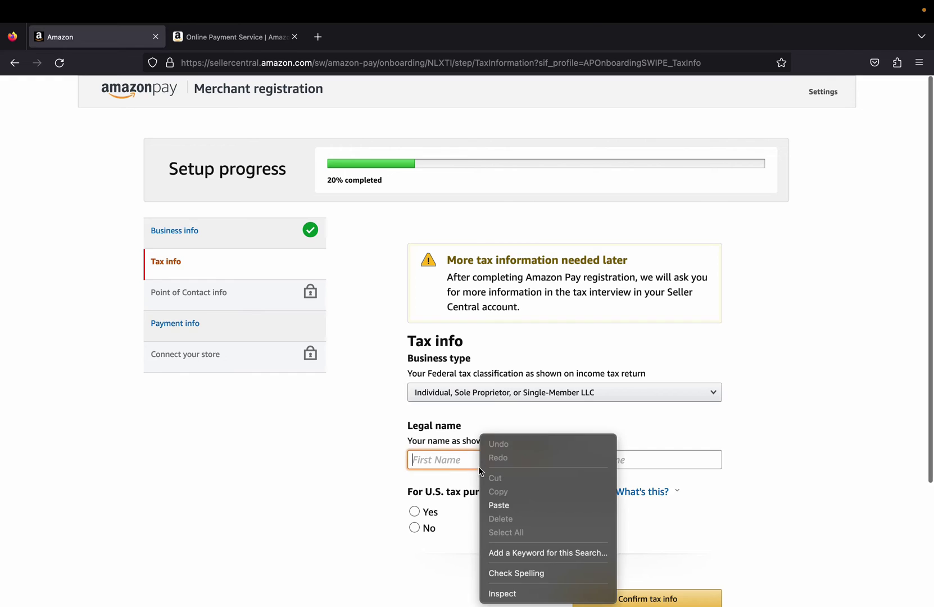
left_click(449, 459)
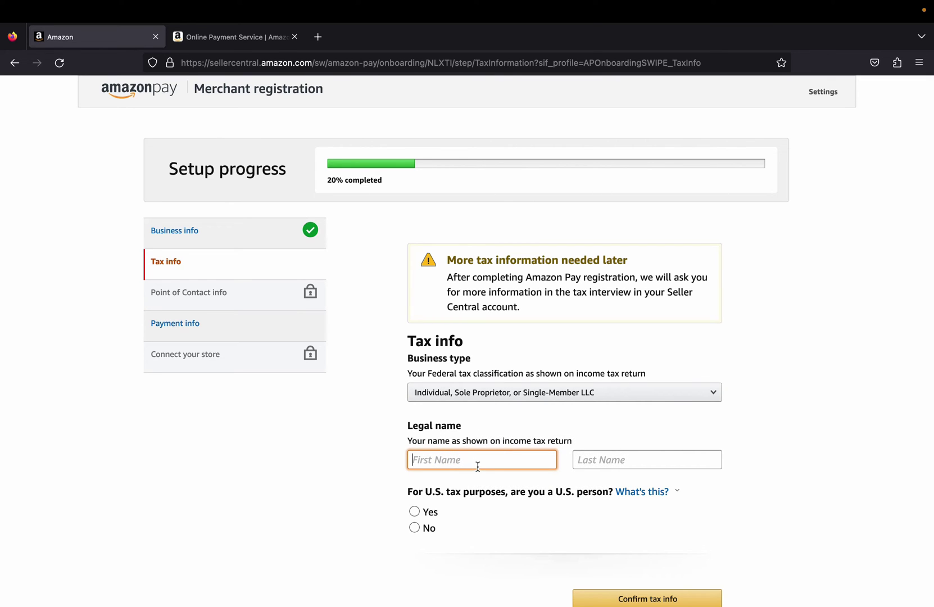
scroll(477, 466, "down", 3)
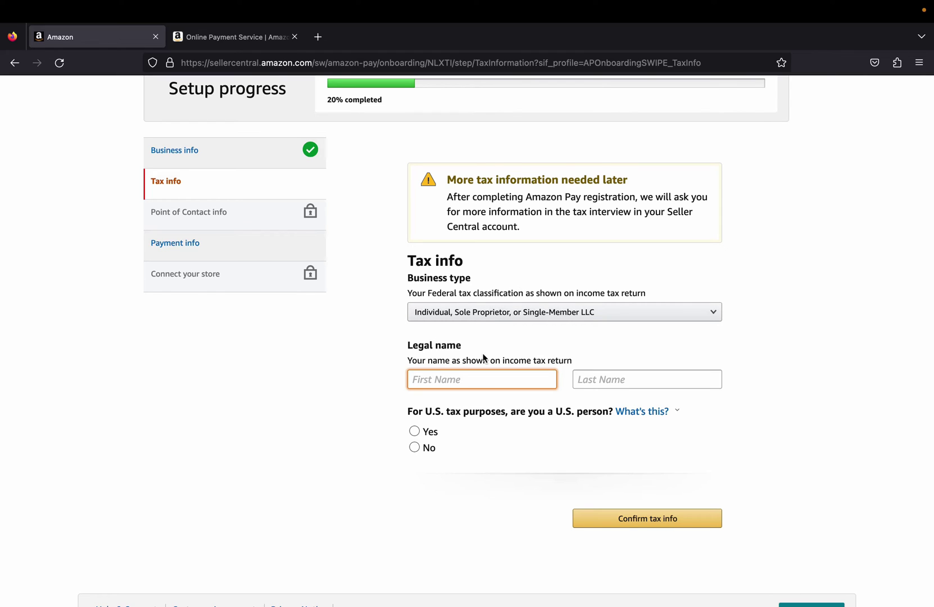
left_click(623, 382)
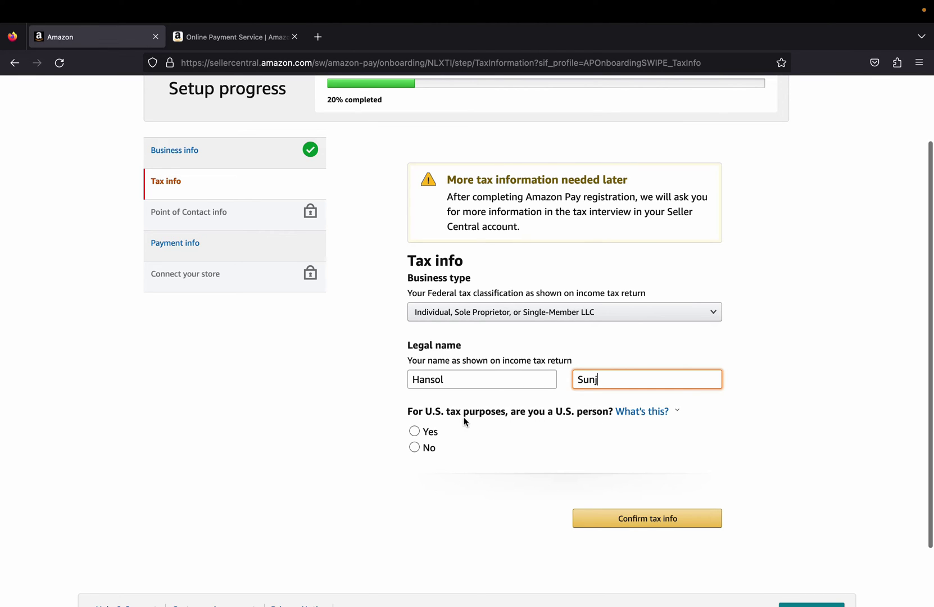
left_click(656, 418)
Step: Close the U.S. person explanation and answer Yes, trying No in between
scroll(648, 425, "down", 3)
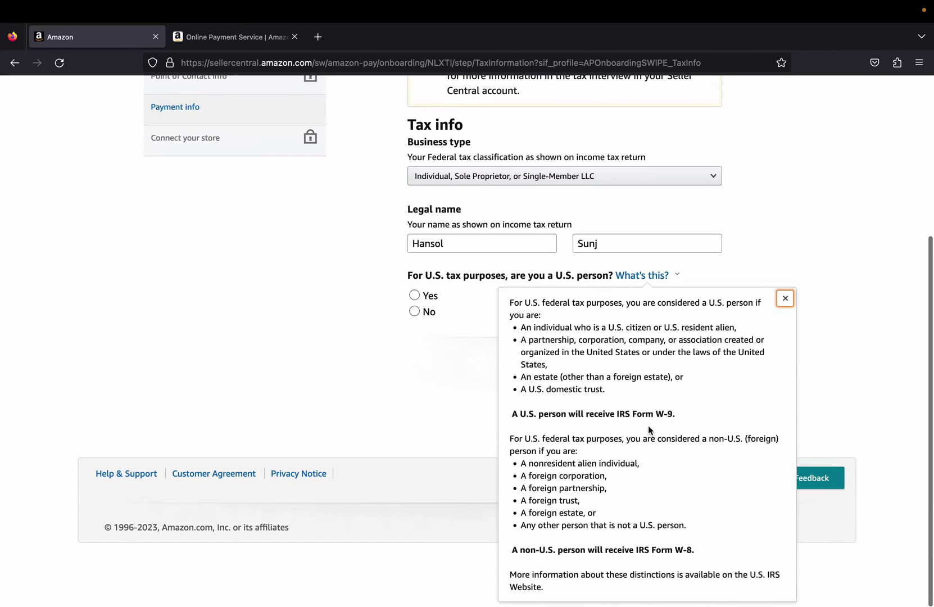
left_click(427, 413)
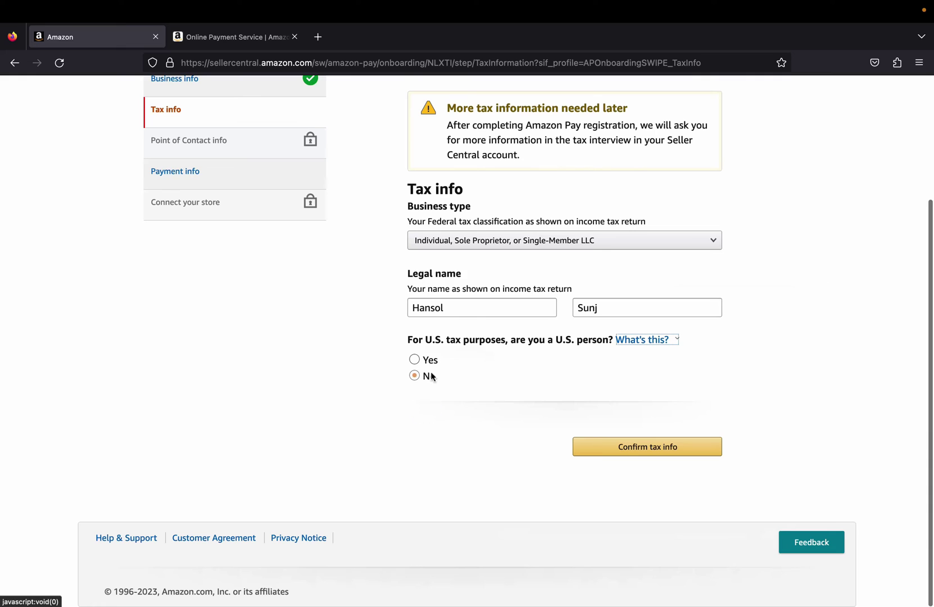
left_click(414, 360)
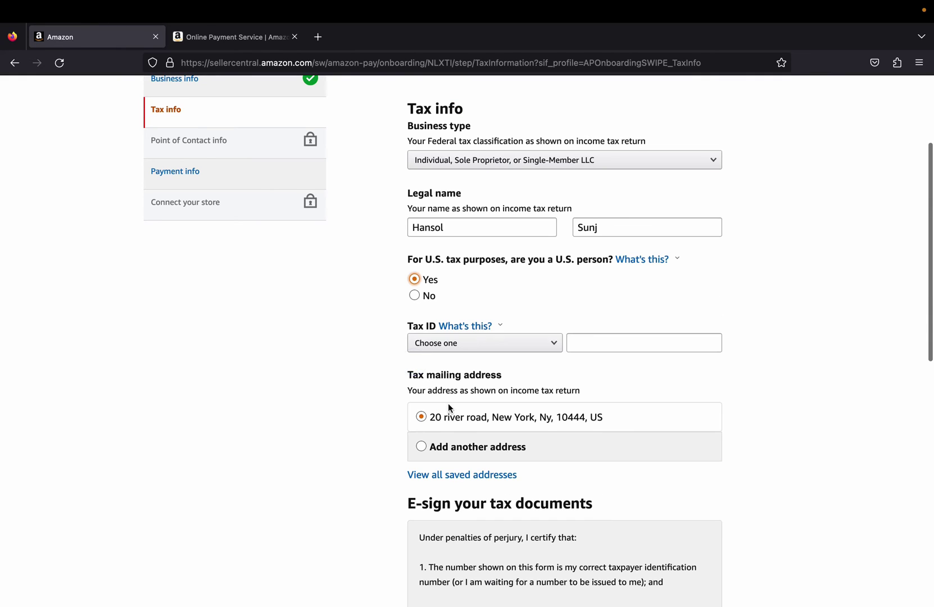
left_click(416, 296)
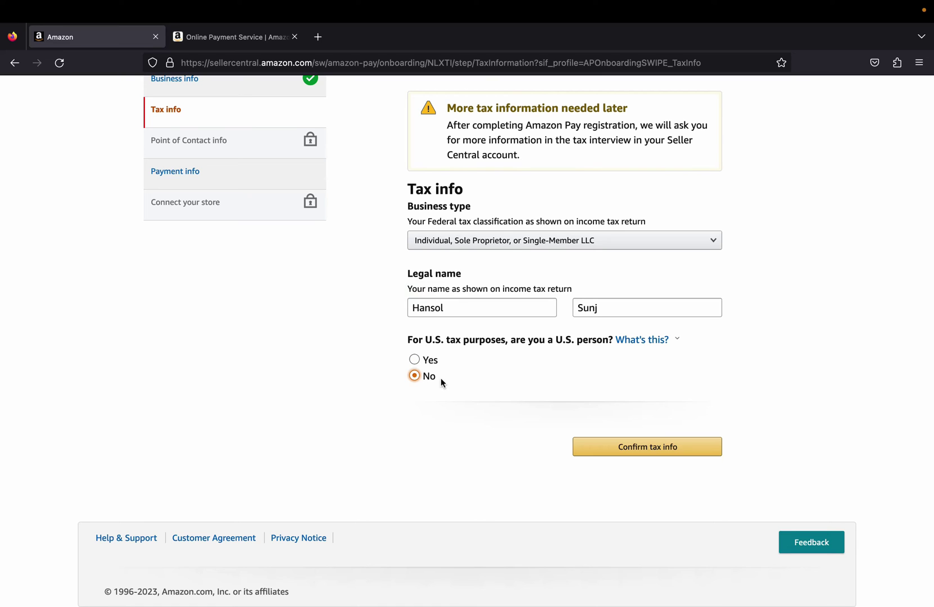
left_click(417, 359)
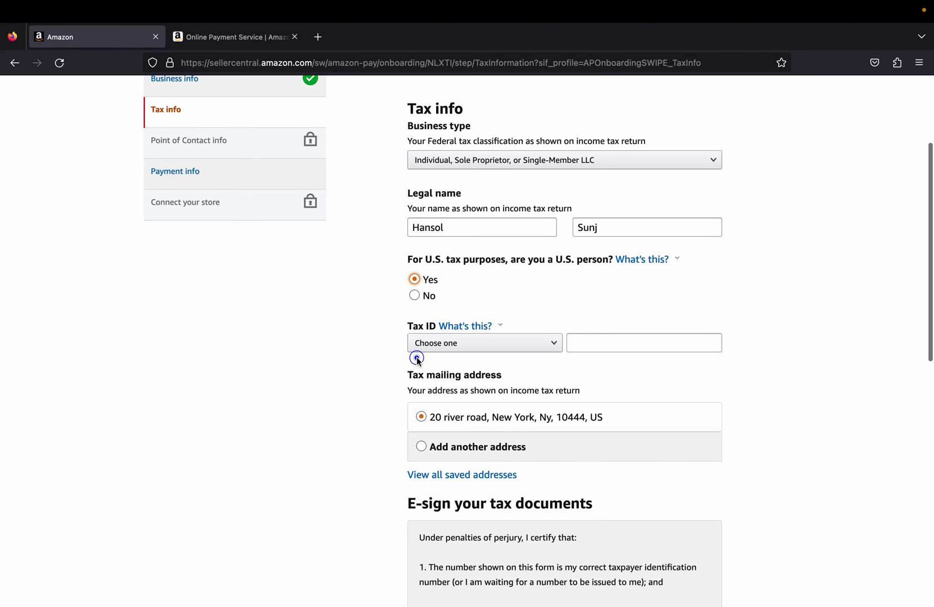
Step: Review the revealed tax sections, briefly switch to No, then return to Yes
scroll(429, 247, "down", 3)
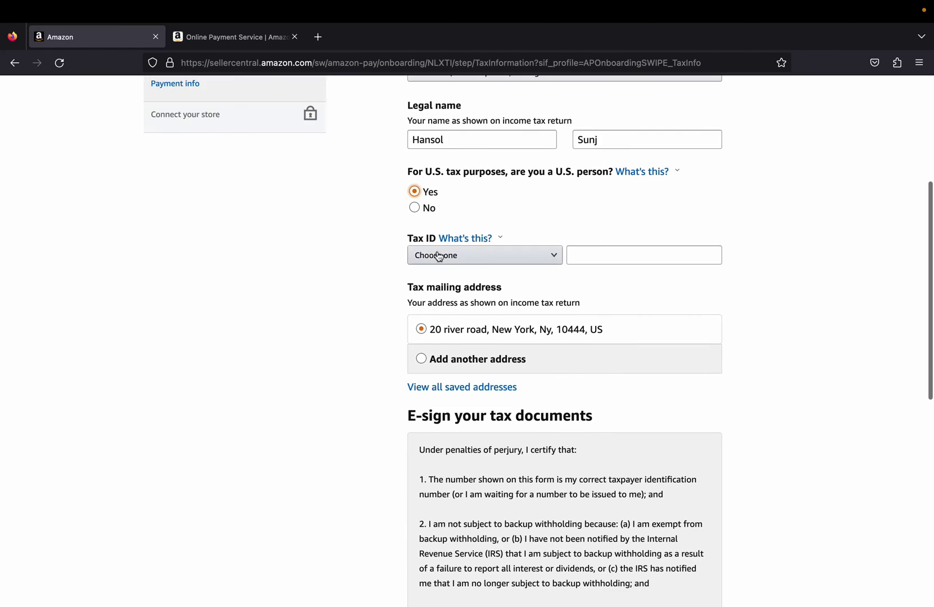
scroll(477, 293, "down", 1)
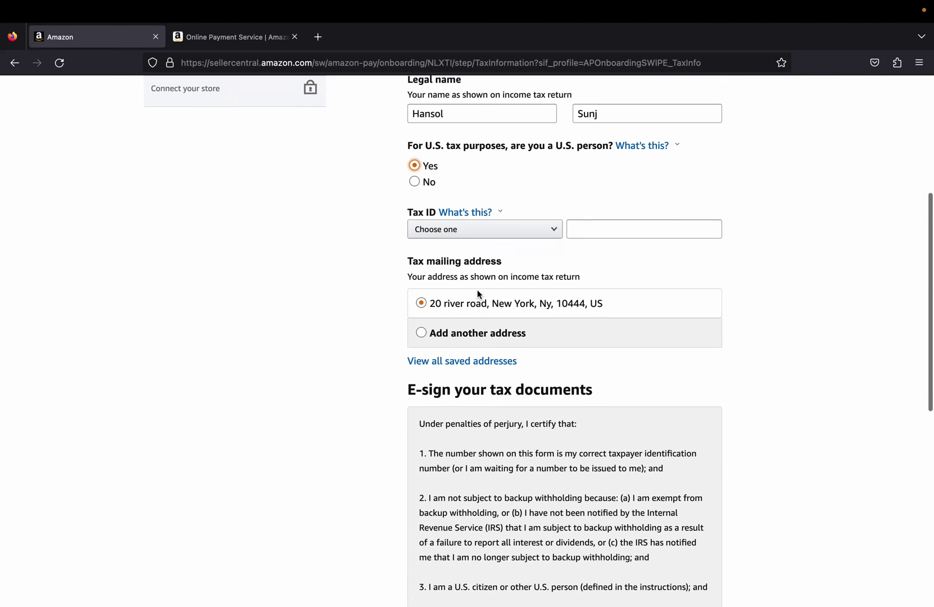
scroll(474, 315, "down", 10)
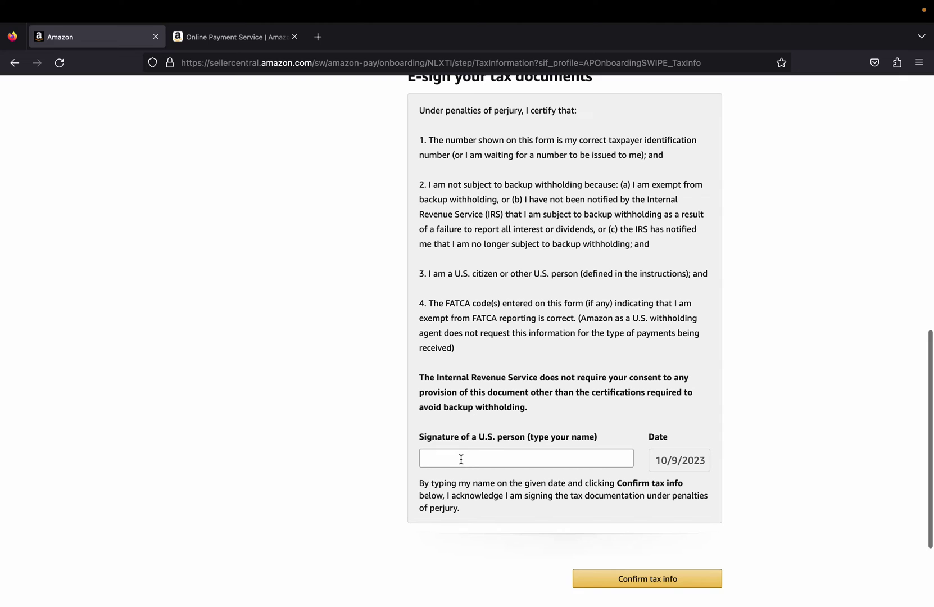
scroll(463, 459, "up", 10)
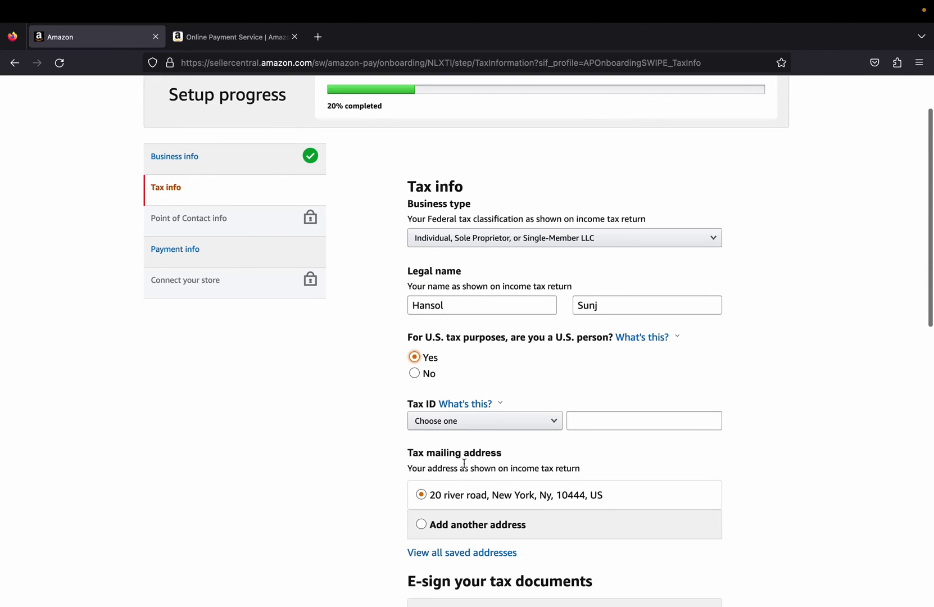
scroll(464, 464, "down", 2)
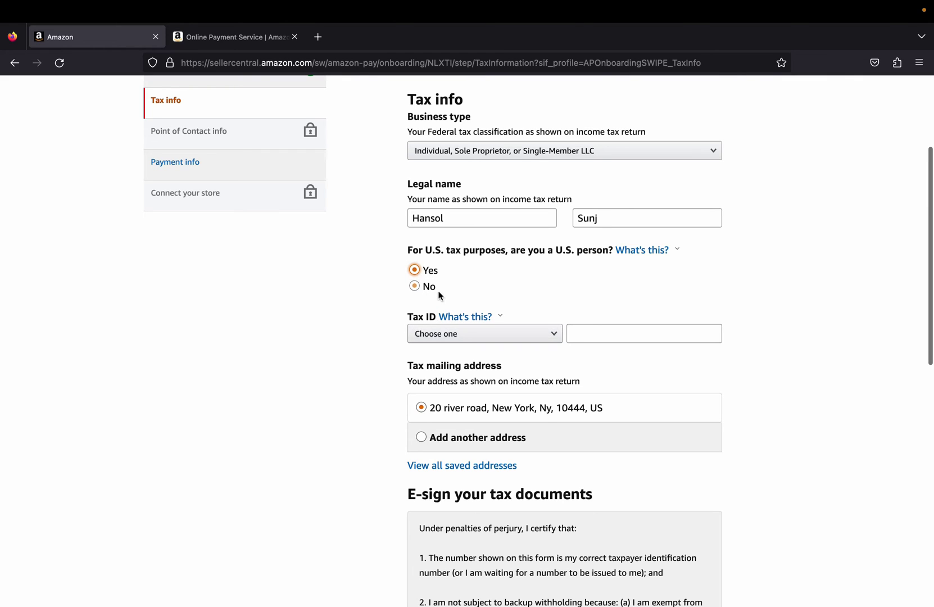
left_click(417, 286)
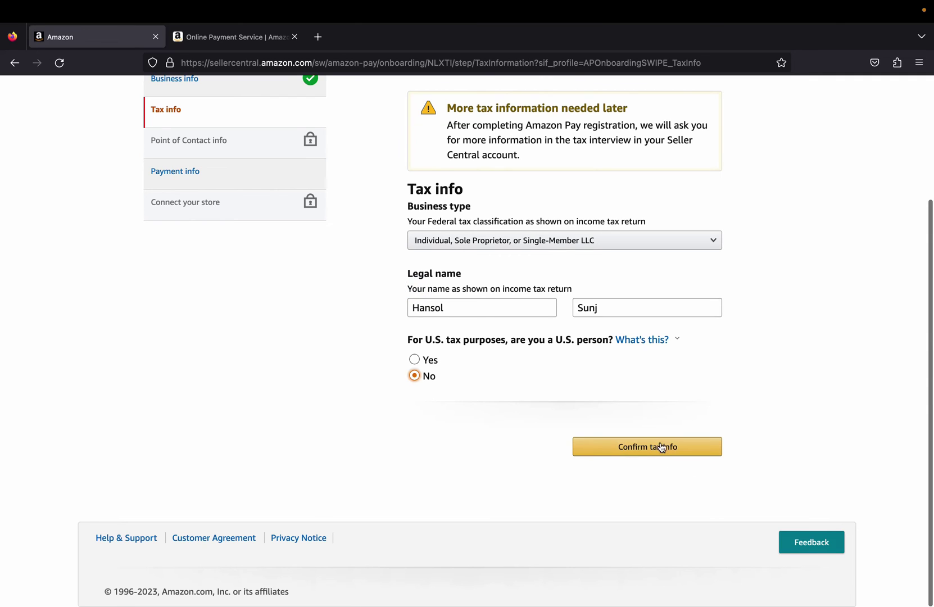
left_click(414, 360)
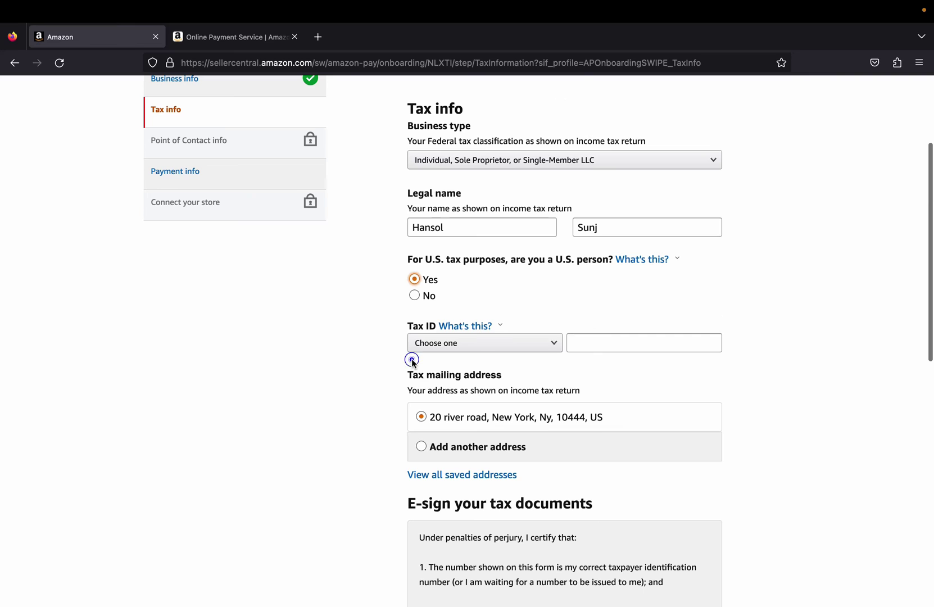
Step: Select Employer Identification Number (EIN) as the Tax ID type and enter the EIN number
left_click(531, 343)
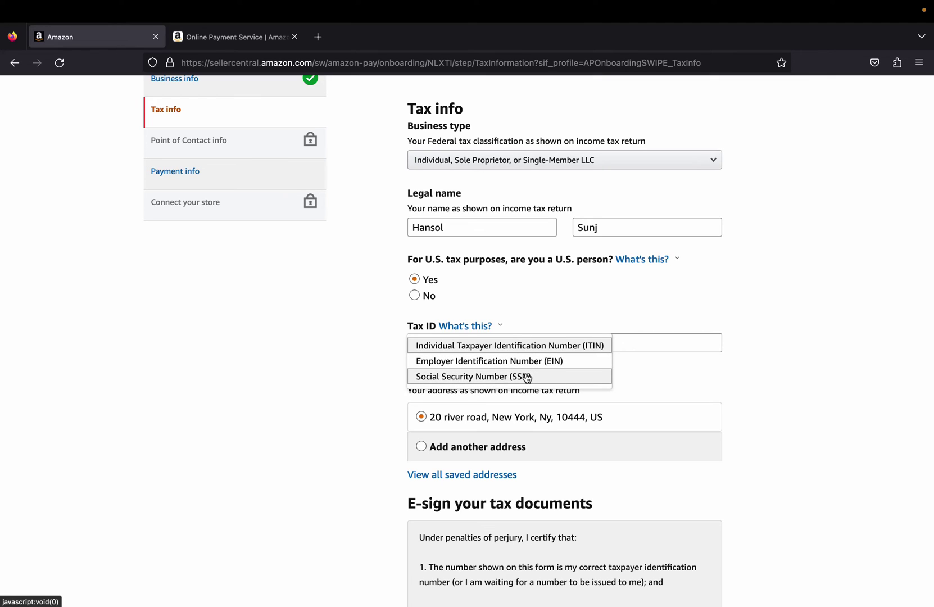
left_click(649, 370)
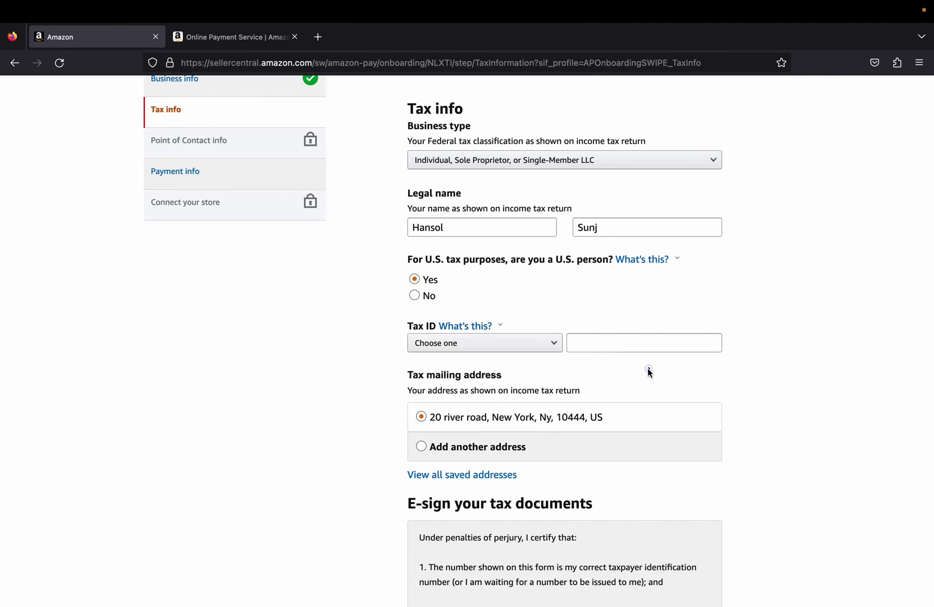
left_click(614, 347)
left_click(546, 345)
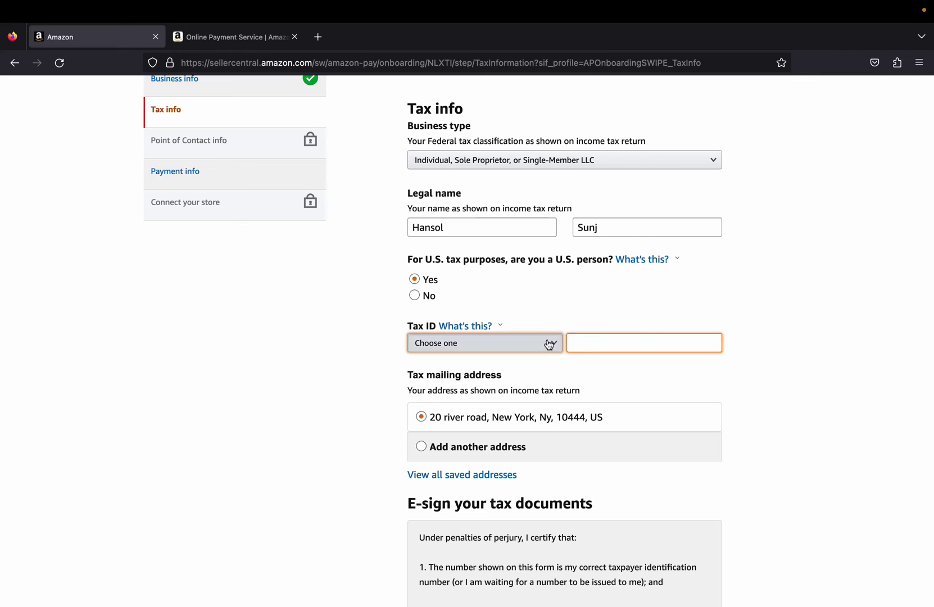
left_click(533, 368)
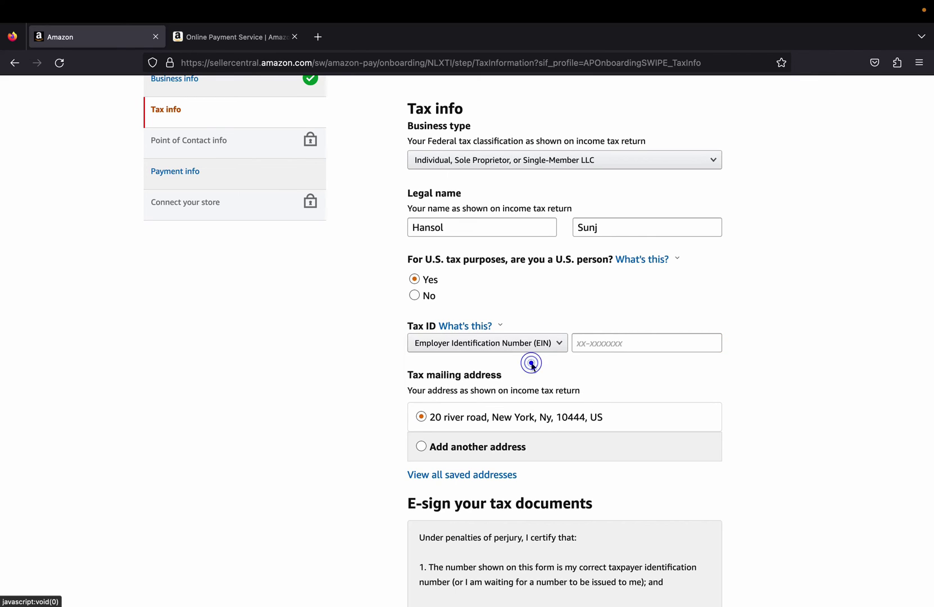
left_click(597, 343)
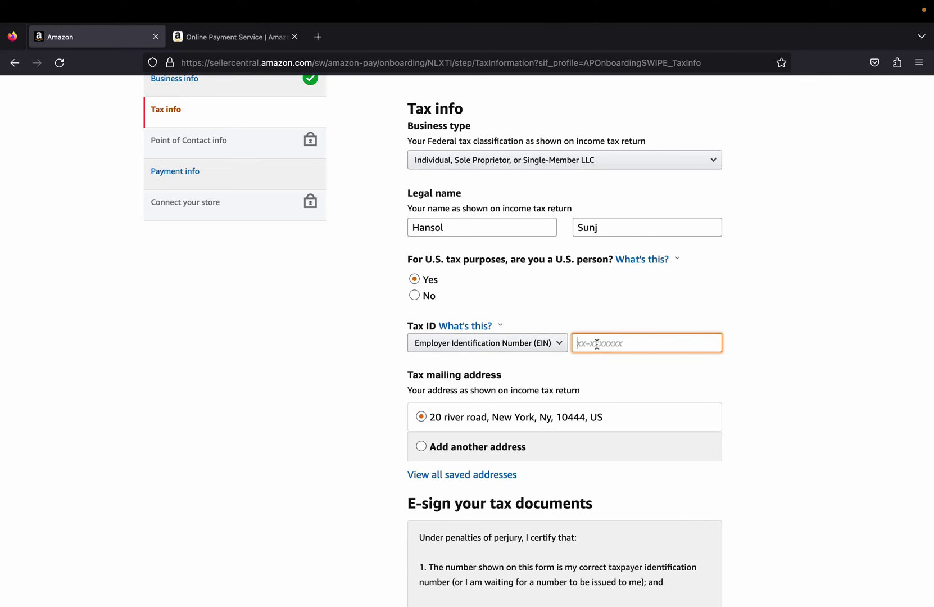
scroll(568, 413, "down", 1)
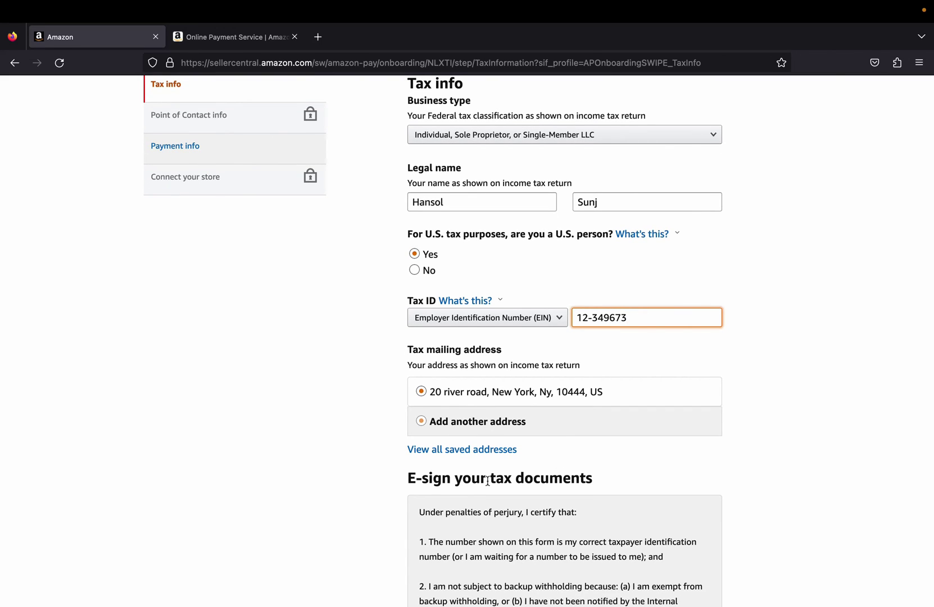
Step: Type a signature in the E-sign section, dated 10/9/2023, and submit the tax information
scroll(487, 480, "down", 3)
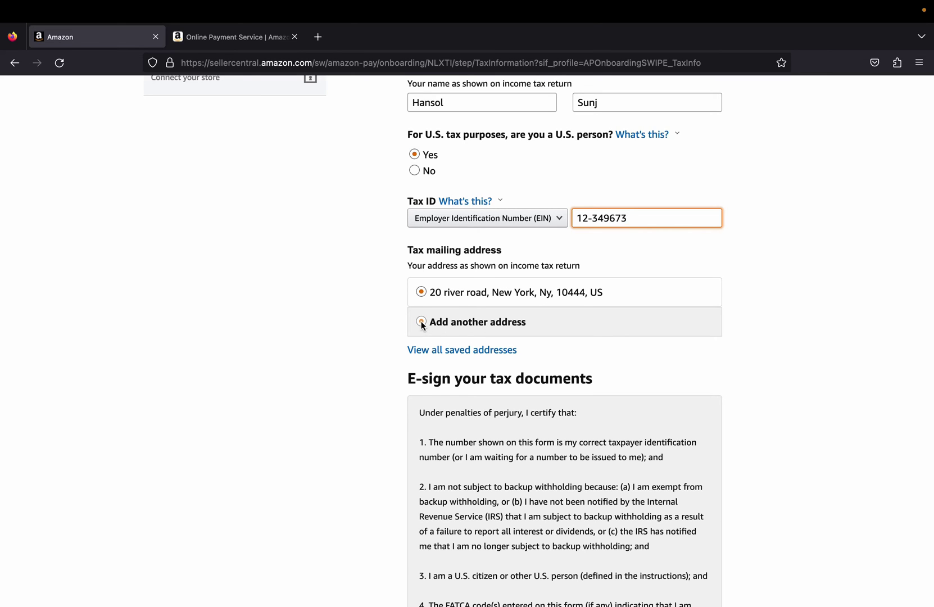
scroll(421, 321, "down", 10)
left_click(445, 322)
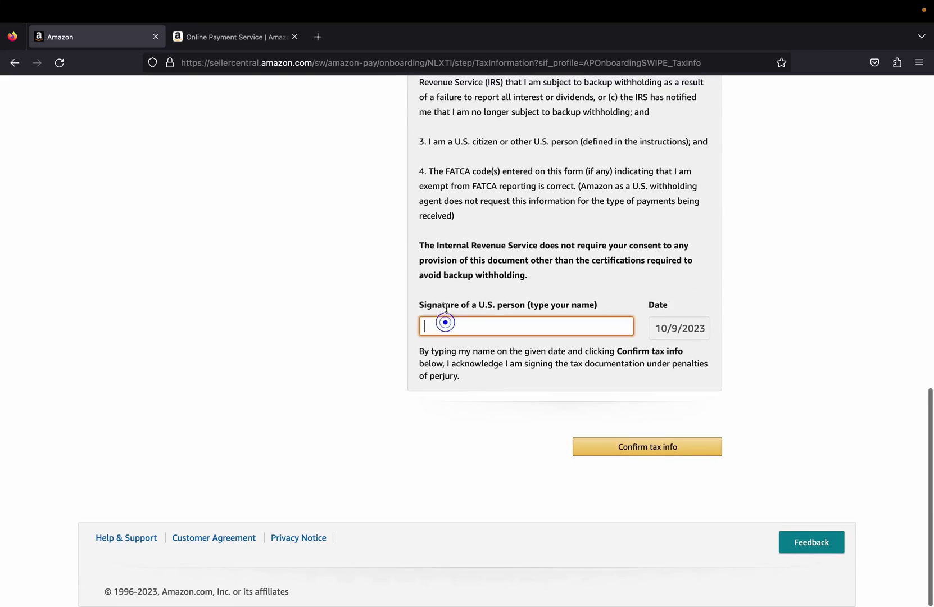
type("ijhokj;olkjpok;o")
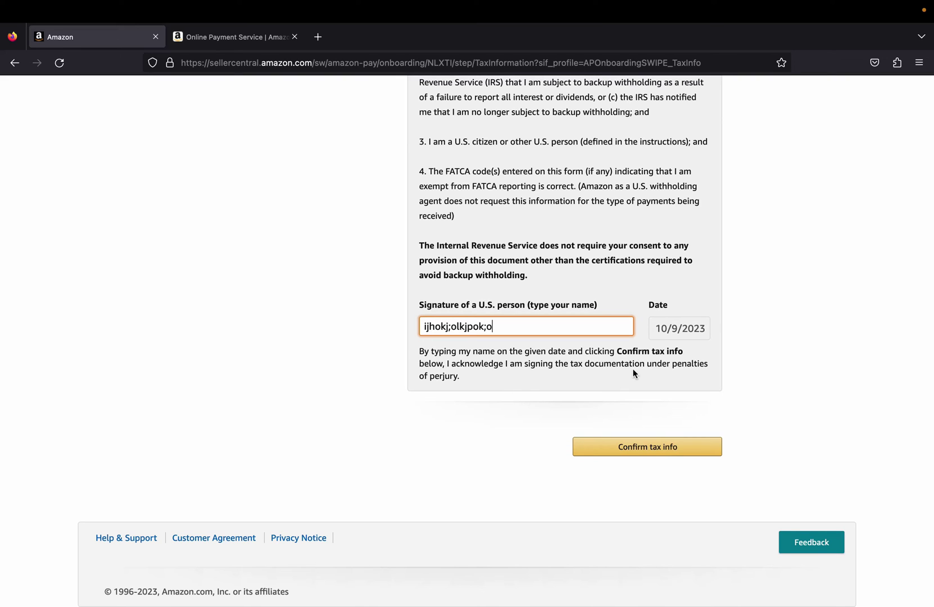
left_click(680, 327)
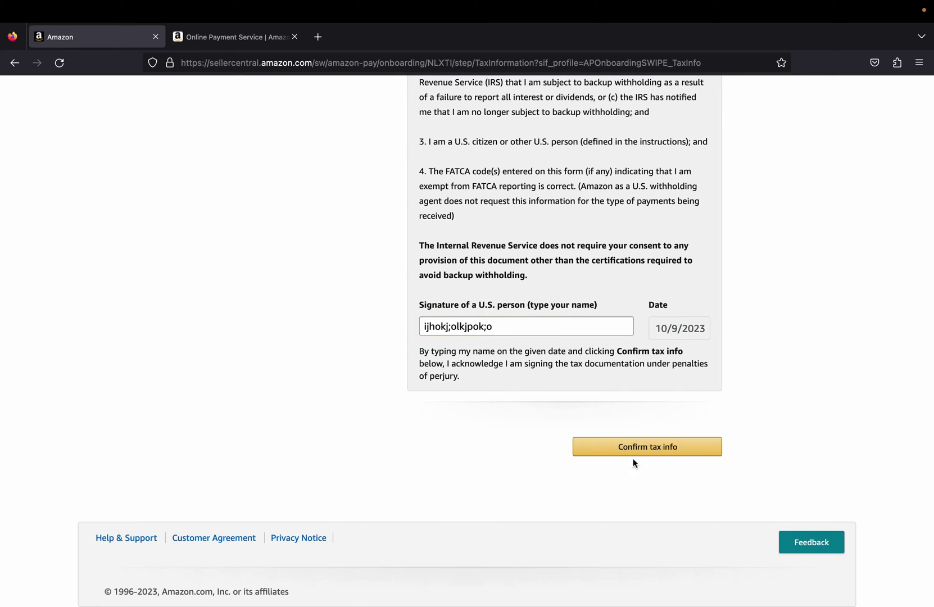
left_click(652, 444)
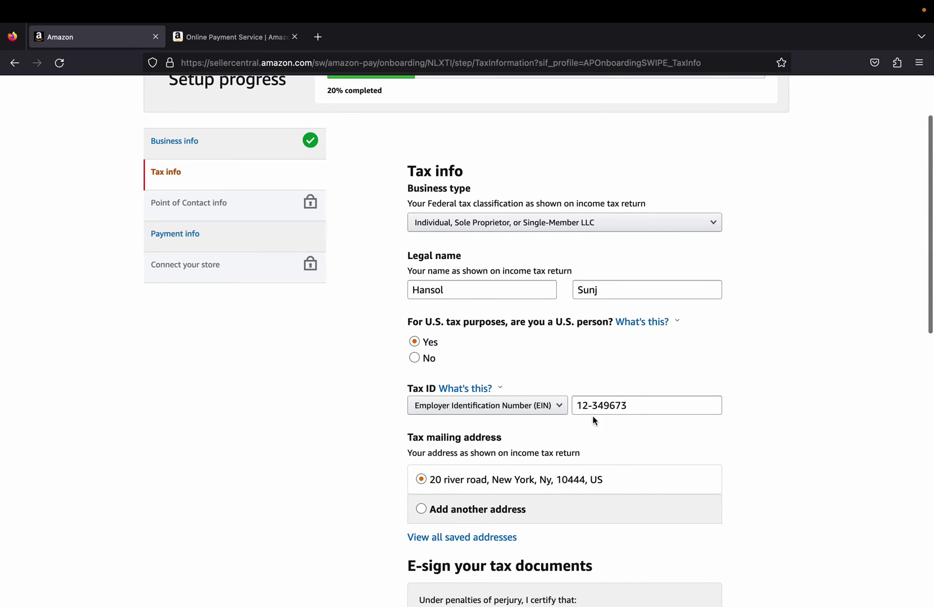
Step: Scroll through the filled-in Tax info form to review it
scroll(601, 413, "down", 10)
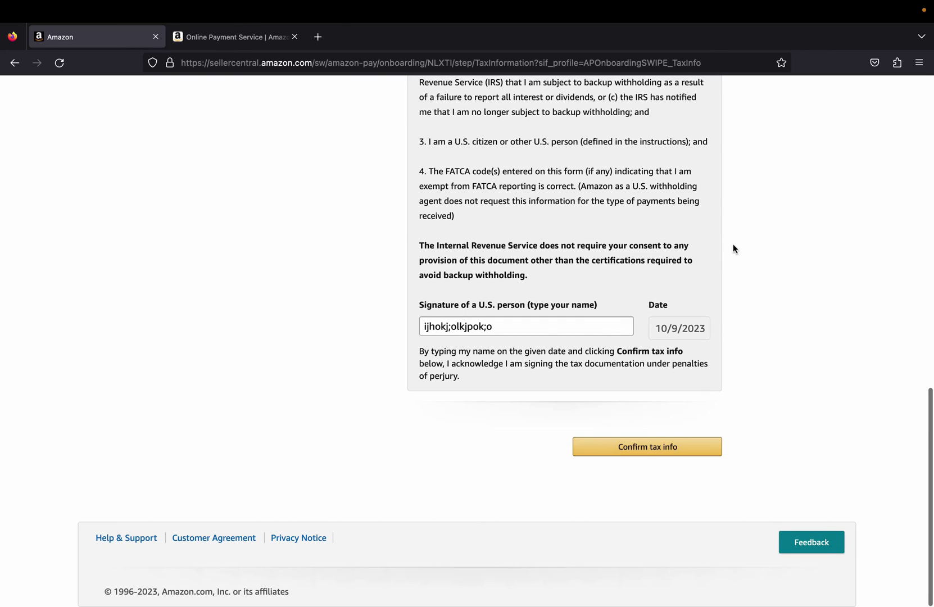
scroll(734, 247, "up", 10)
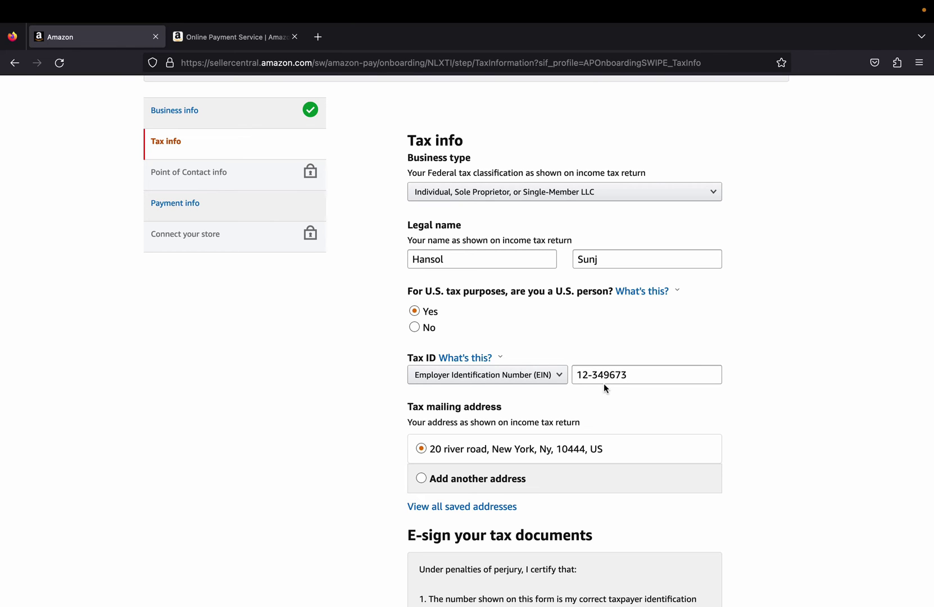
scroll(605, 384, "down", 1)
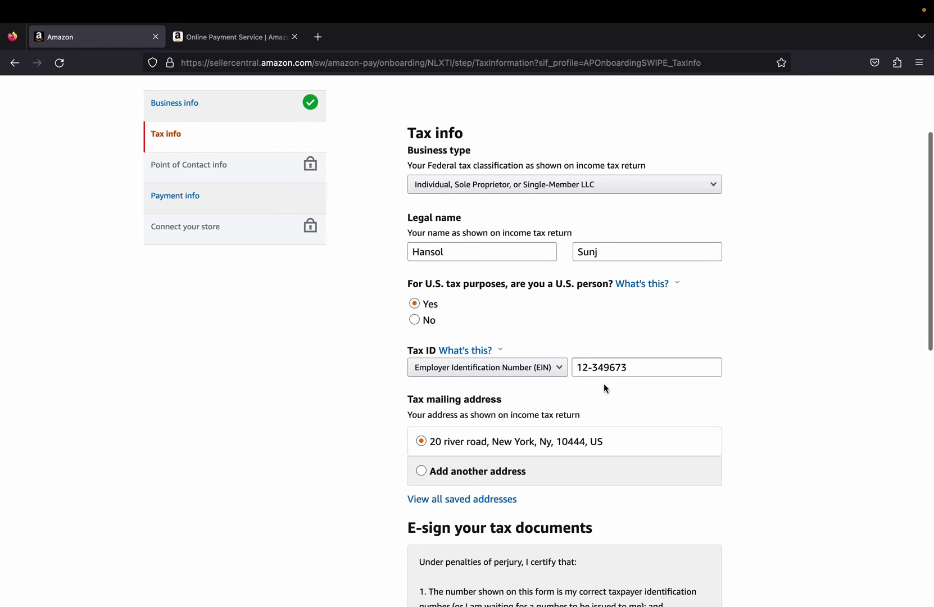
scroll(604, 385, "down", 2)
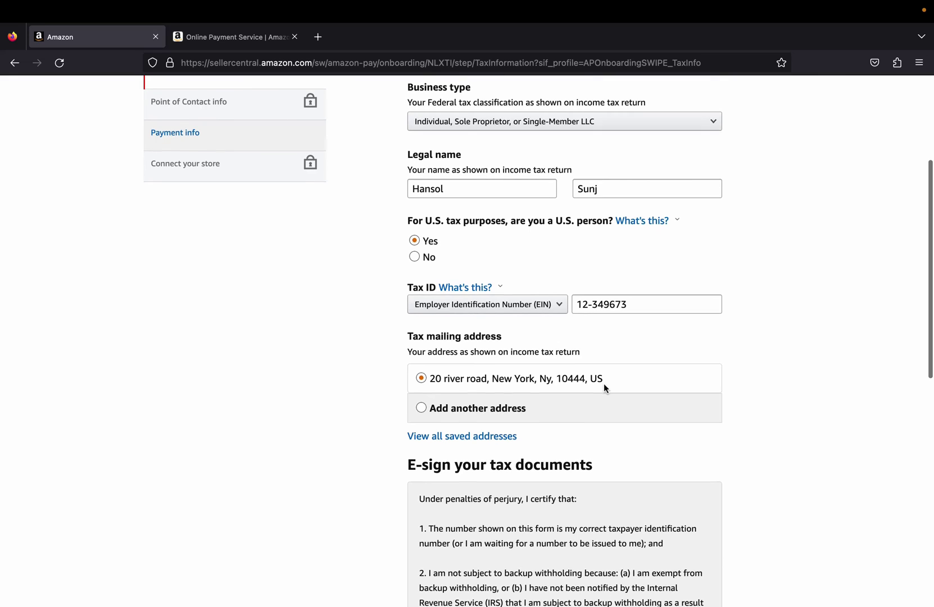
scroll(604, 384, "down", 7)
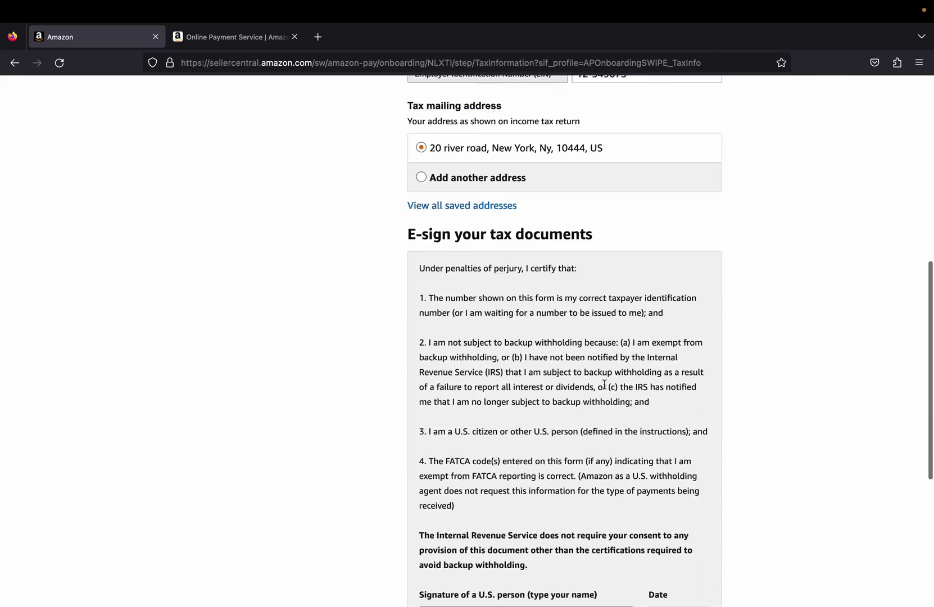
scroll(603, 383, "down", 9)
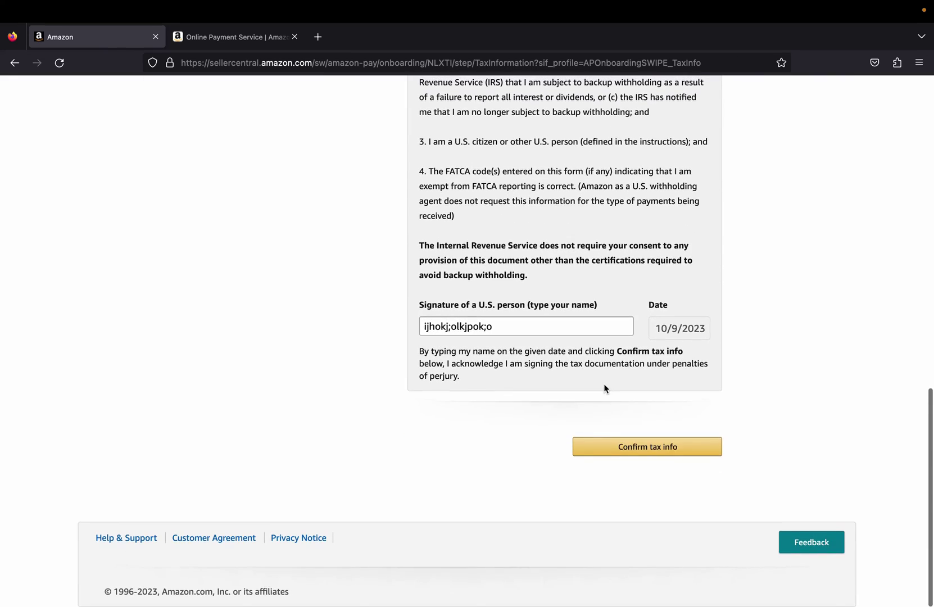
Step: Confirm the tax info submission and scroll to the error saying the EIN needs 9 digits
left_click(635, 447)
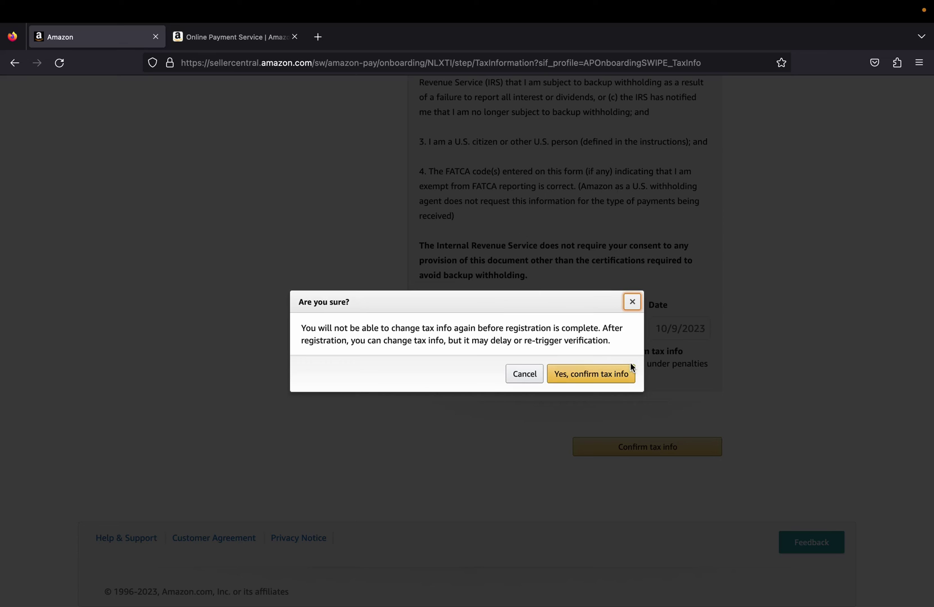
left_click(608, 374)
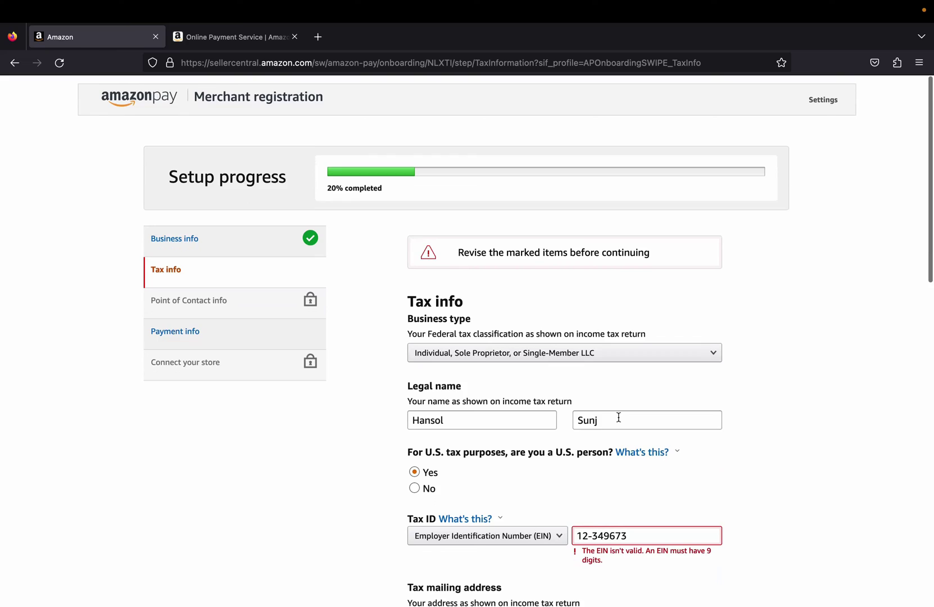
scroll(619, 418, "down", 3)
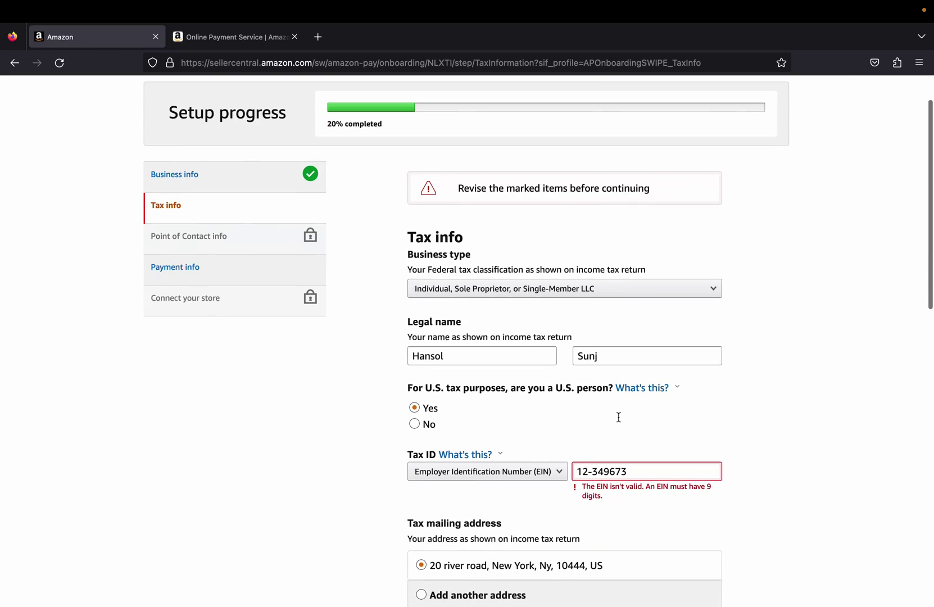
scroll(619, 417, "down", 2)
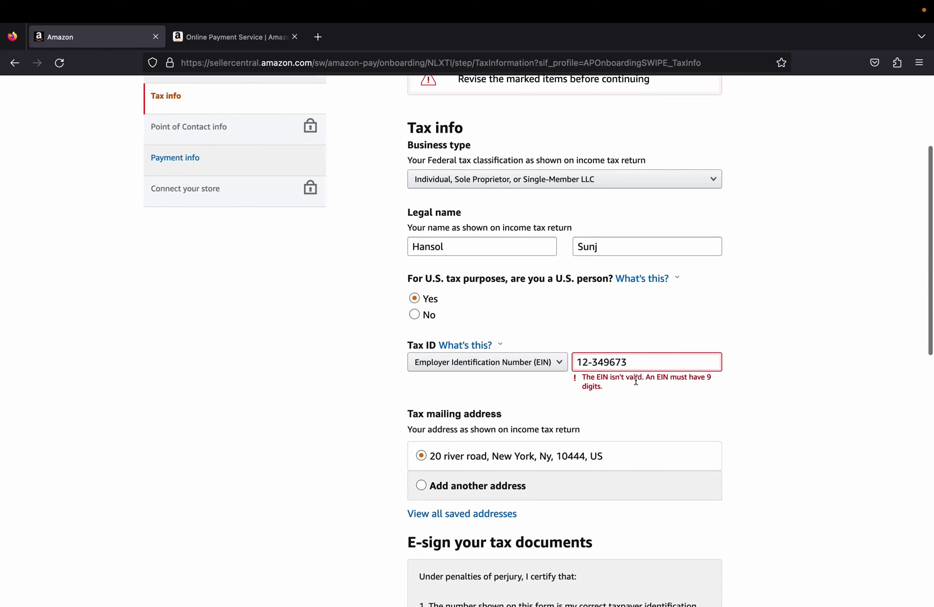
scroll(632, 359, "down", 3)
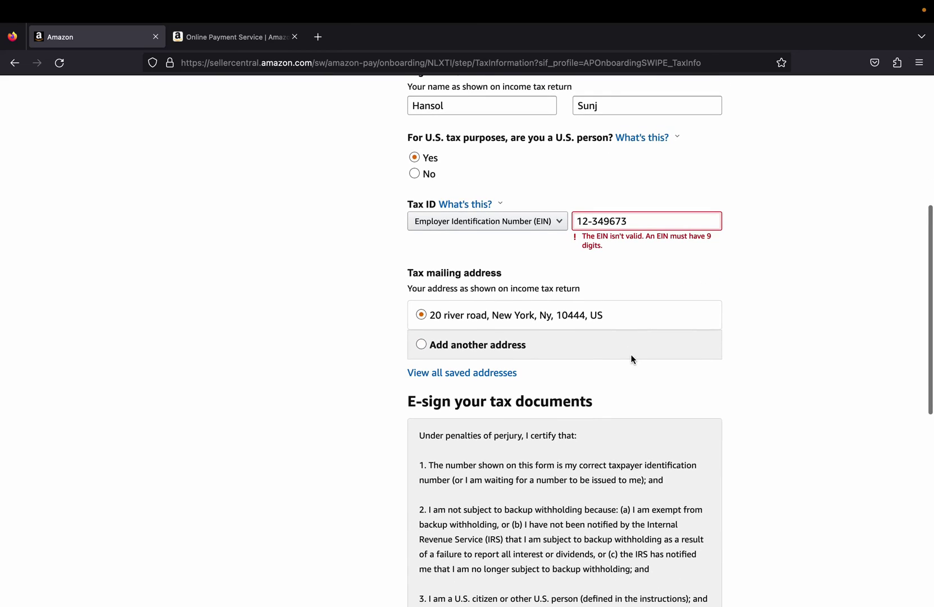
Step: Declare the seller is not a U.S. person, then submit and confirm the tax info
left_click(412, 173)
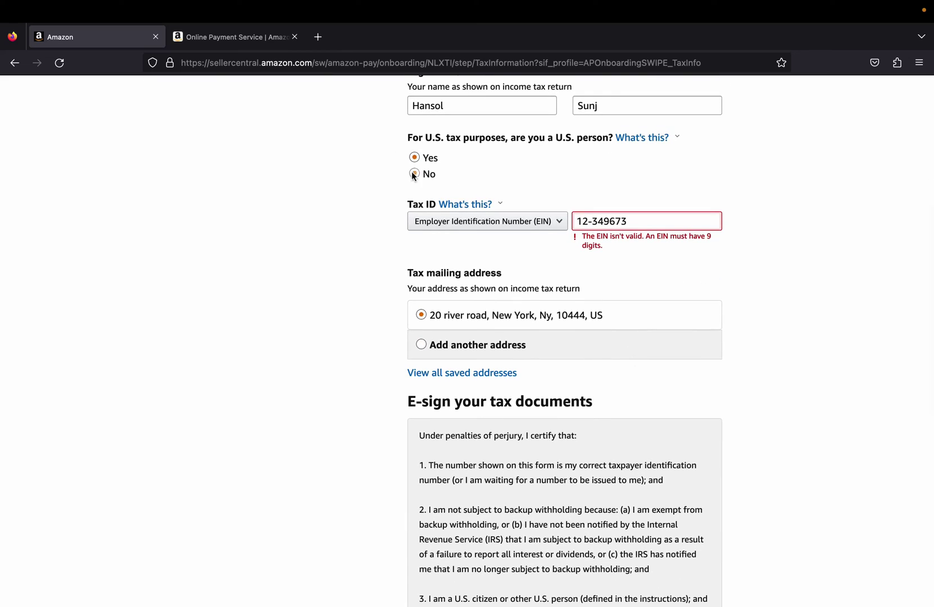
scroll(415, 368, "down", 2)
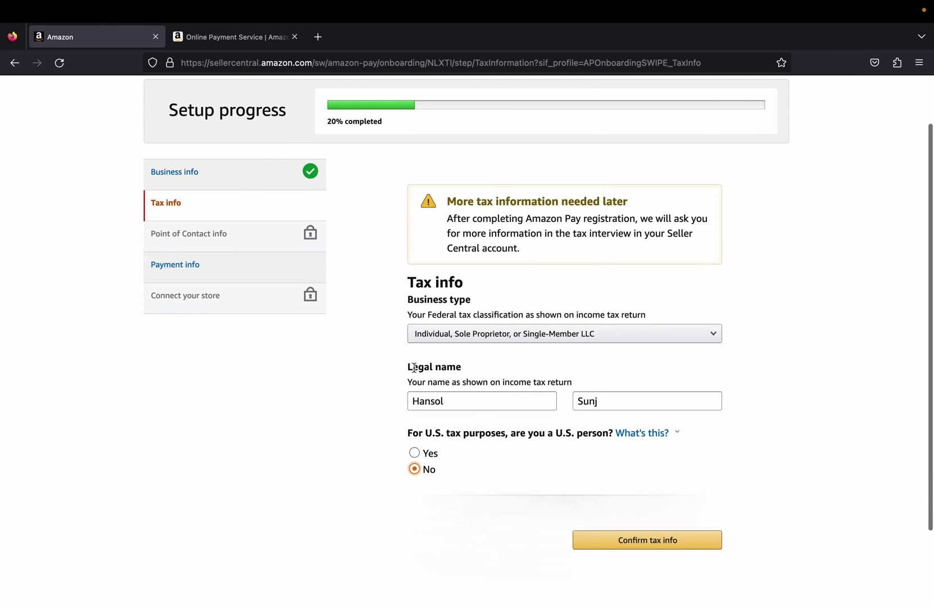
scroll(414, 369, "down", 2)
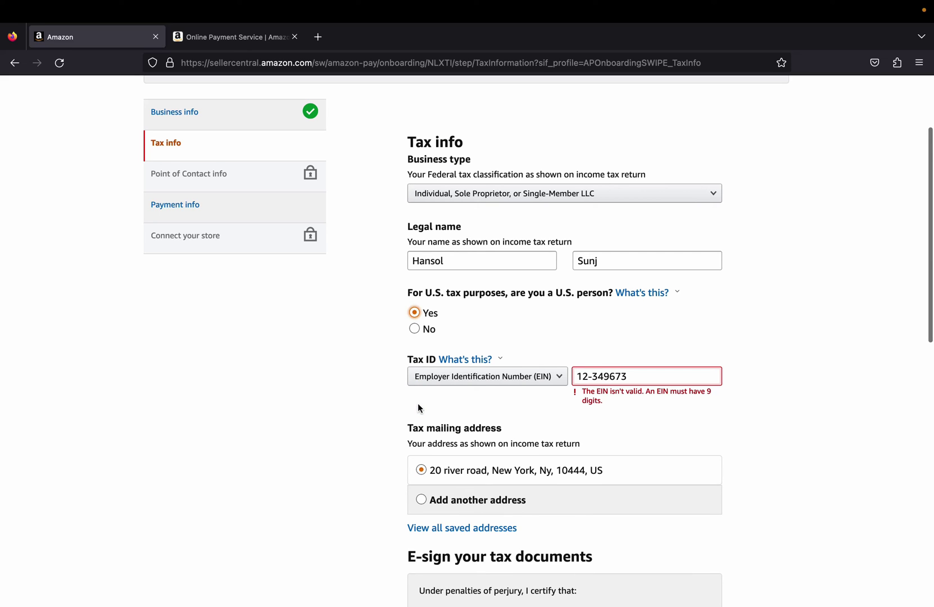
left_click(414, 329)
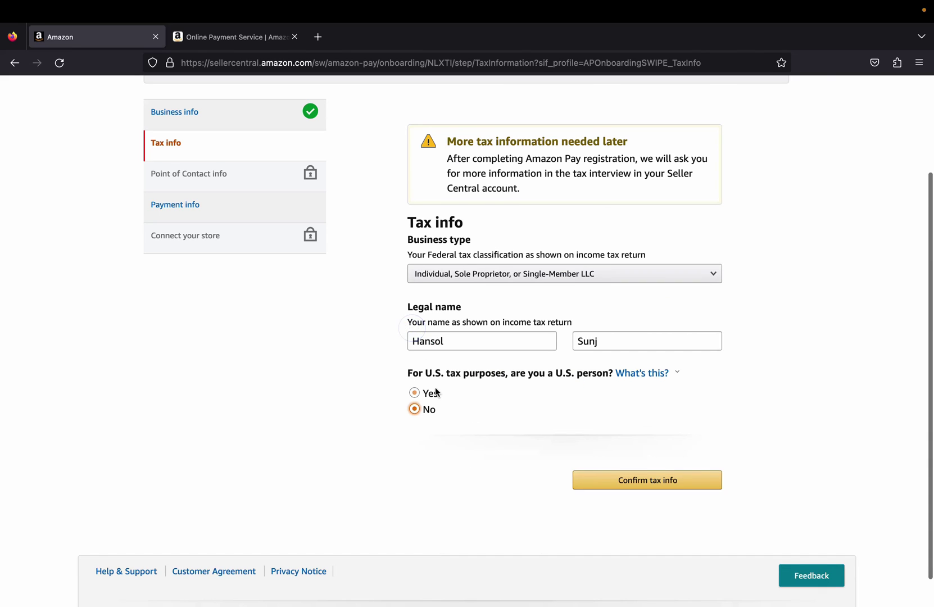
scroll(441, 396, "down", 1)
left_click(668, 448)
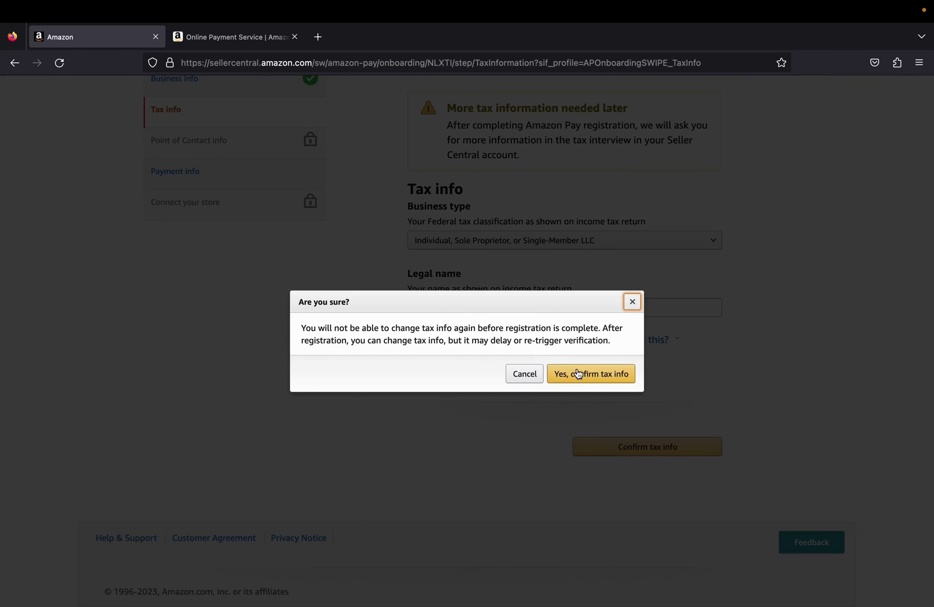
left_click(580, 376)
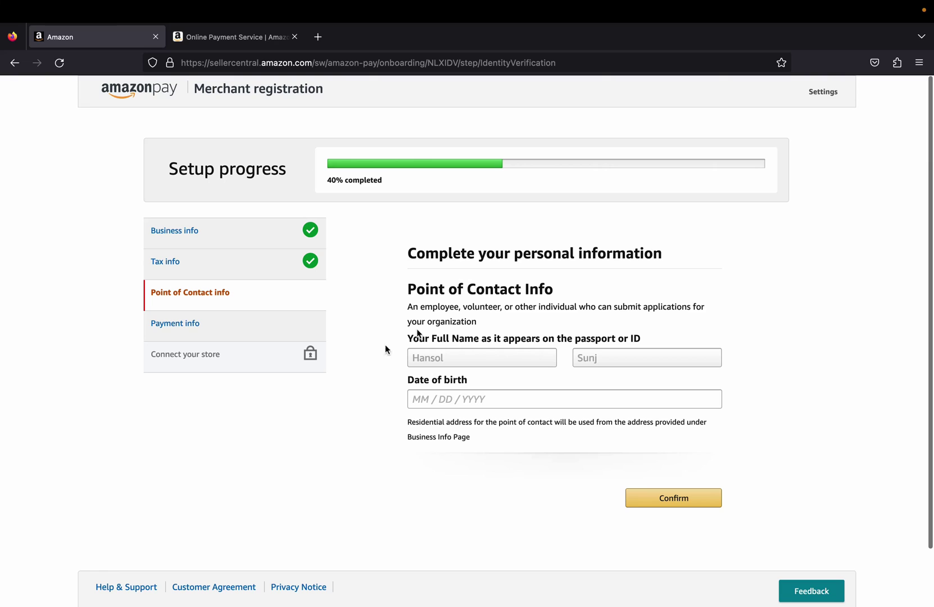
Step: Enter the point of contact's date of birth and confirm the contact details
left_click(503, 395)
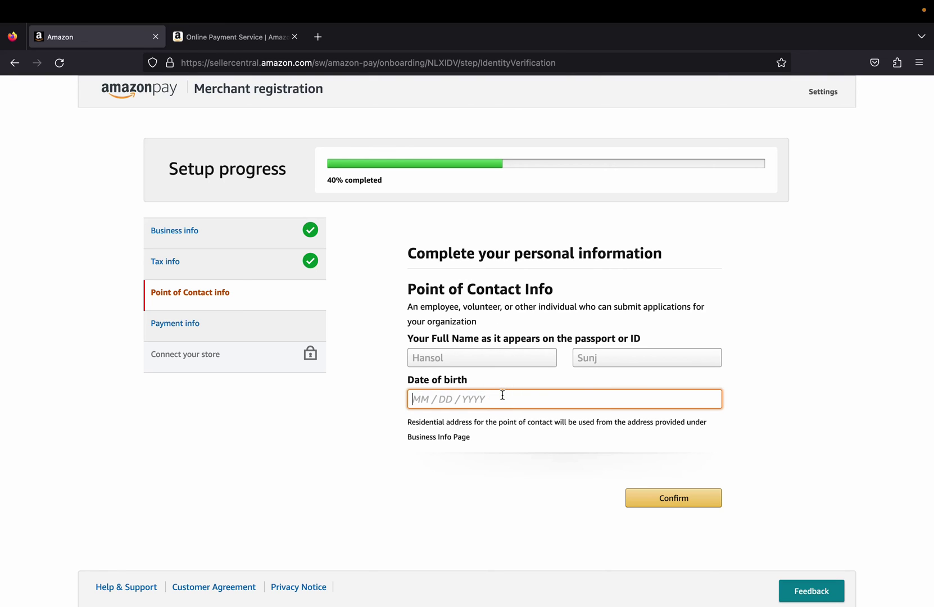
left_click(694, 500)
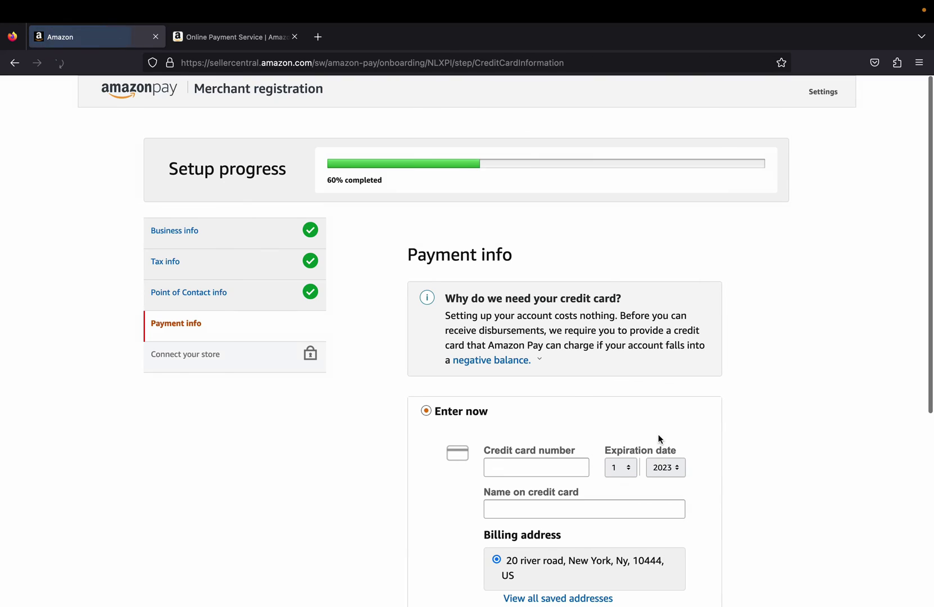
Step: Choose 'Provide later in your seller account' for payment info and confirm it
scroll(565, 396, "down", 3)
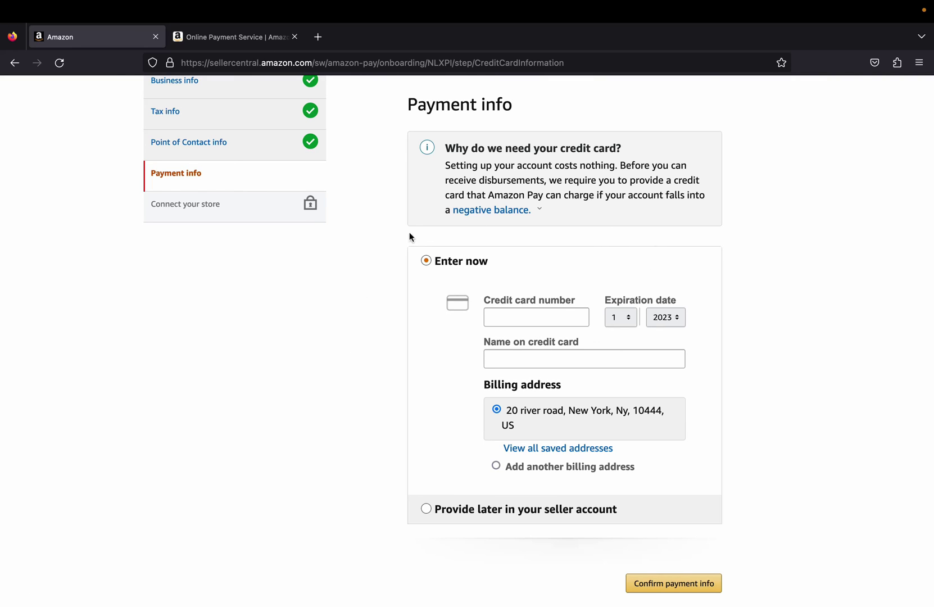
scroll(577, 414, "down", 1)
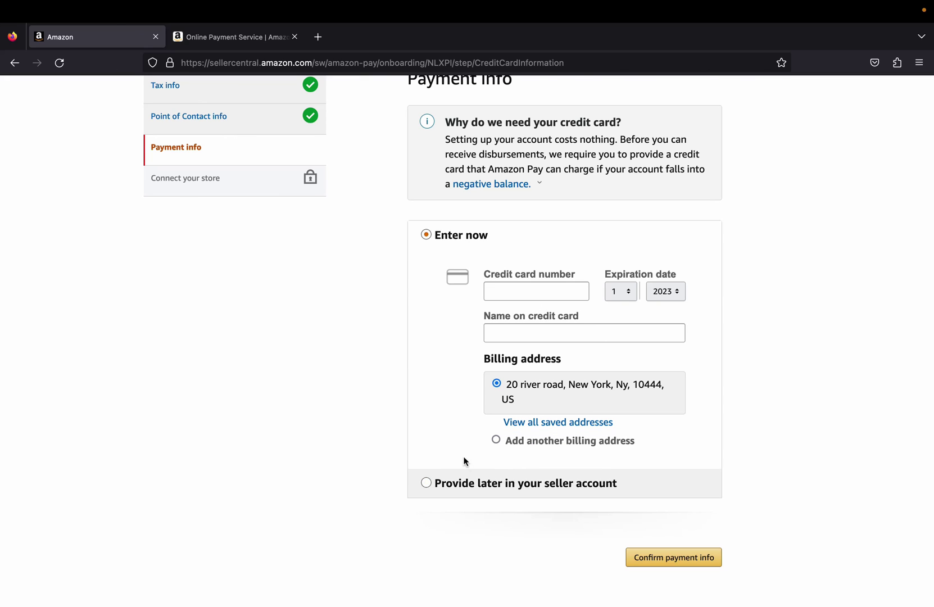
left_click(429, 484)
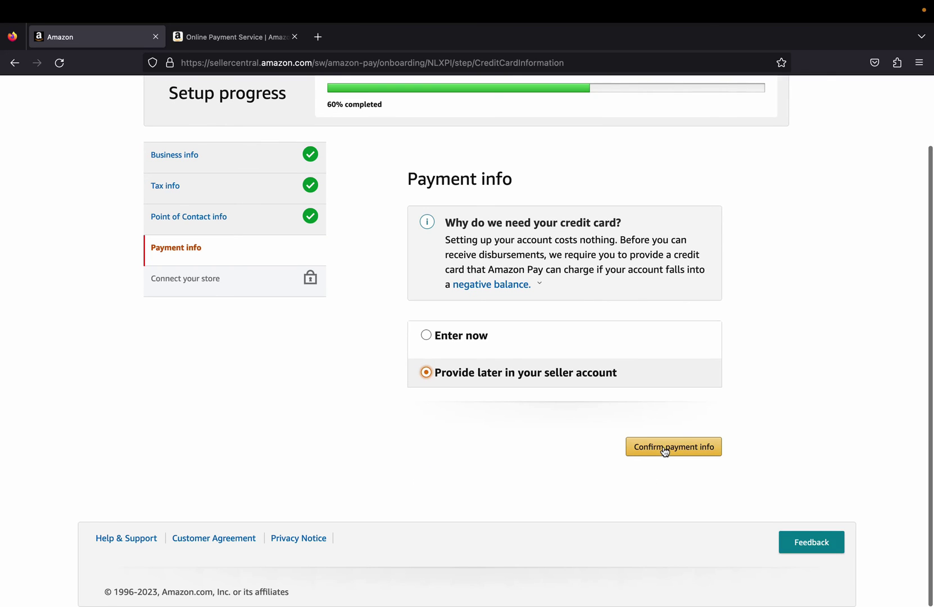
left_click(665, 449)
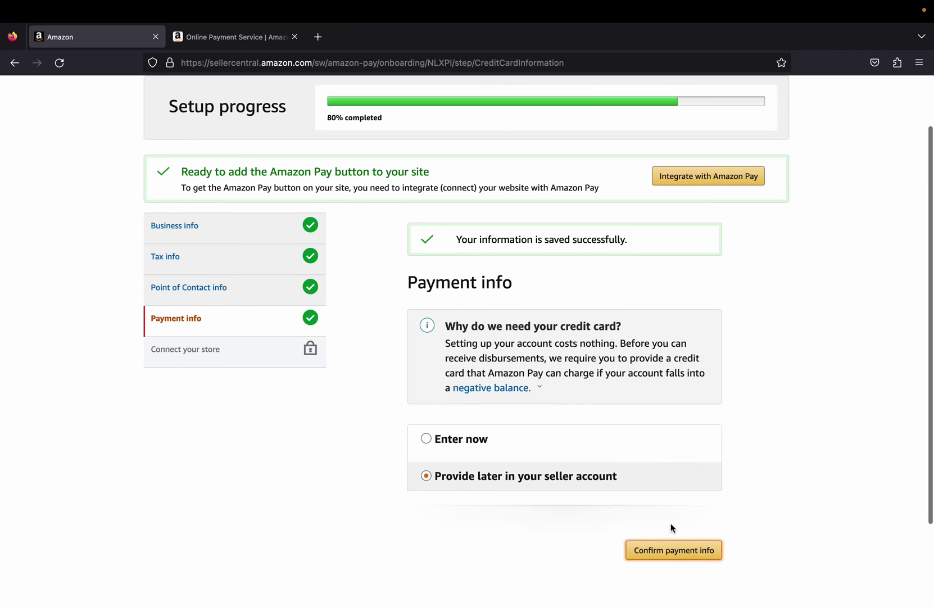
Step: Resubmit the payment info with Confirm payment info
scroll(672, 526, "down", 2)
scroll(528, 370, "up", 1)
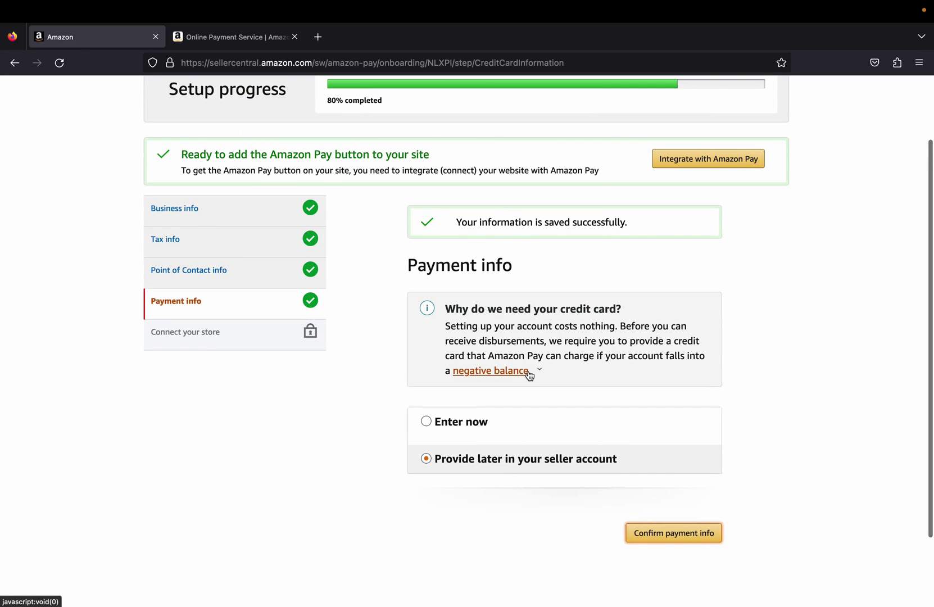
scroll(529, 375, "up", 1)
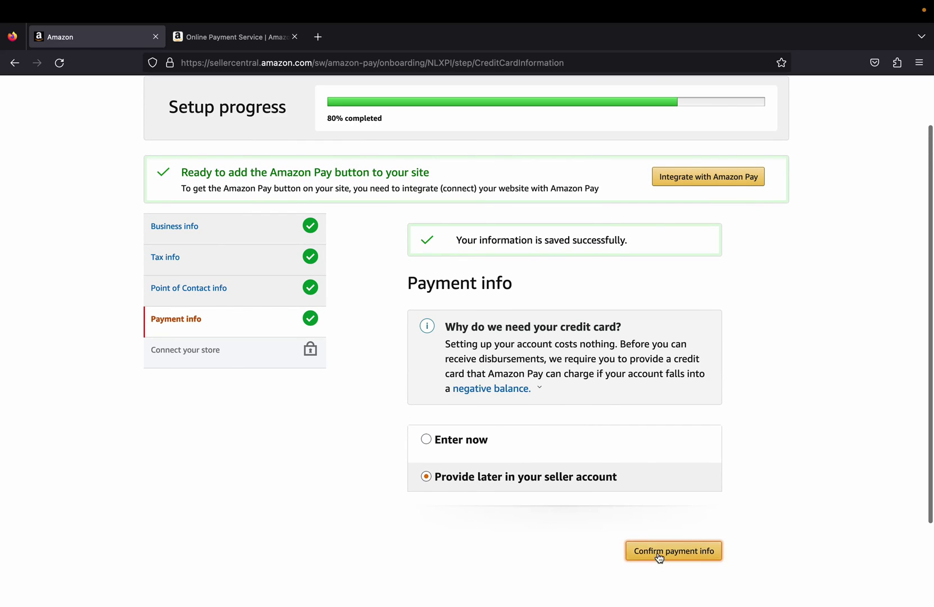
left_click(658, 553)
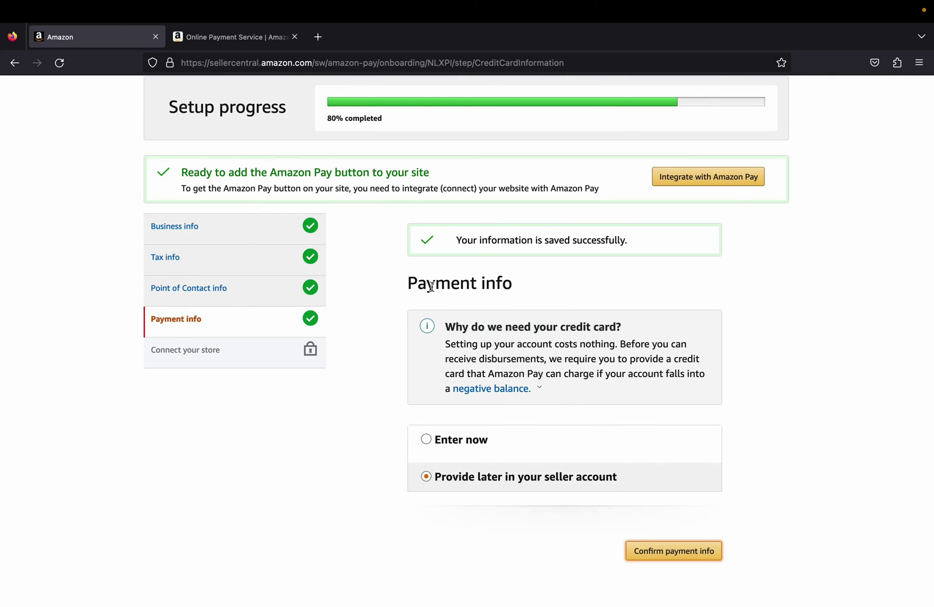
Step: Review the page, then go back to the Point of Contact Info step
scroll(431, 287, "up", 1)
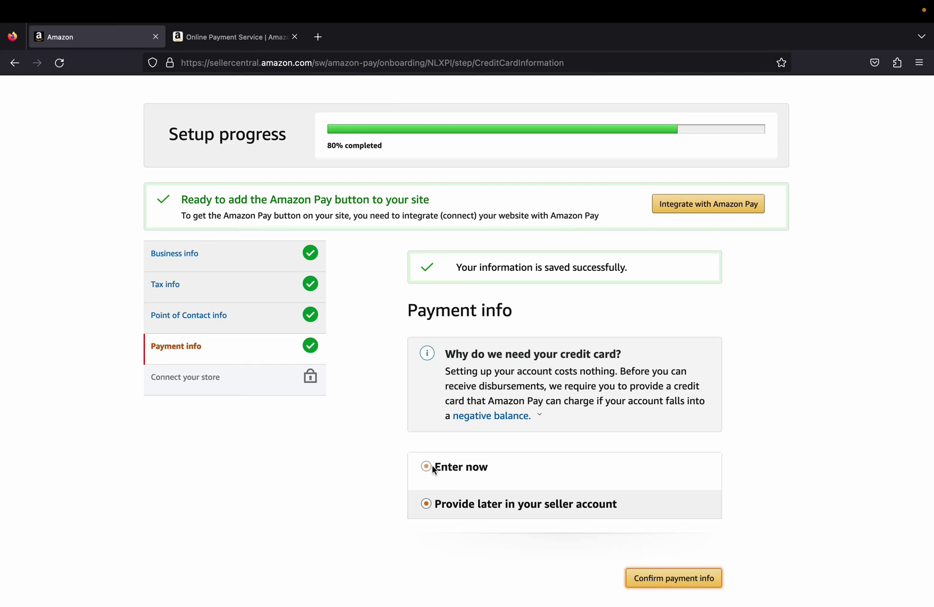
scroll(666, 553, "down", 1)
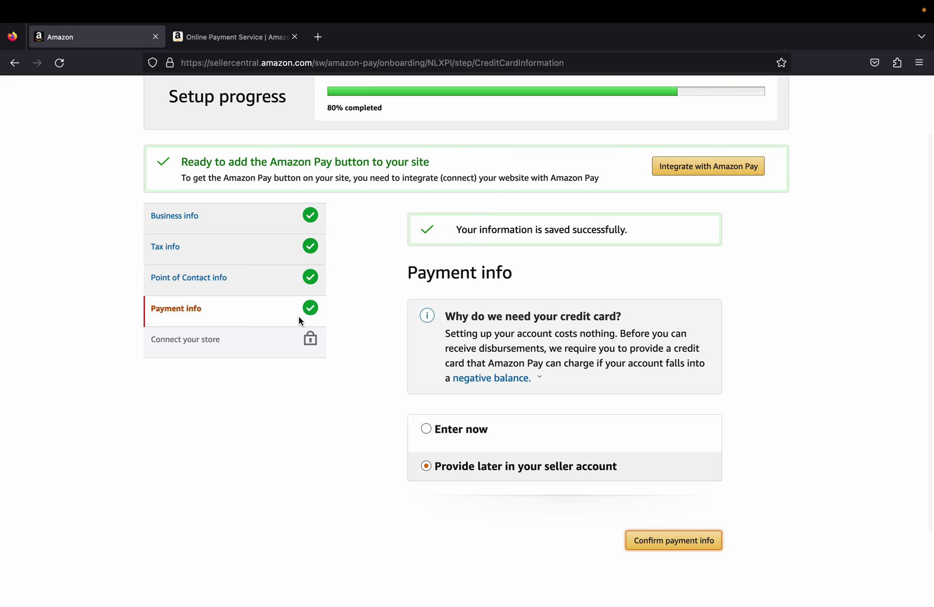
scroll(387, 316, "up", 2)
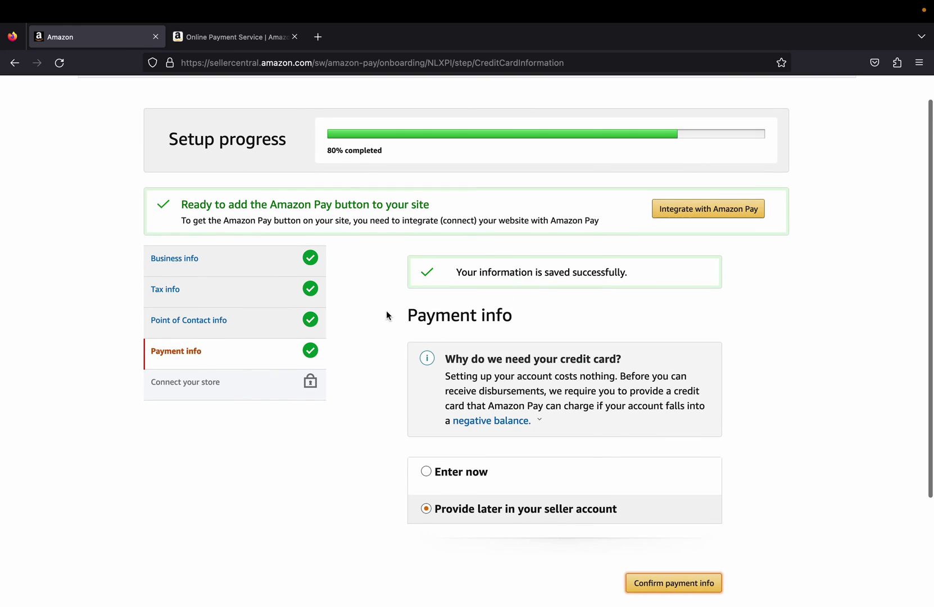
scroll(387, 315, "up", 1)
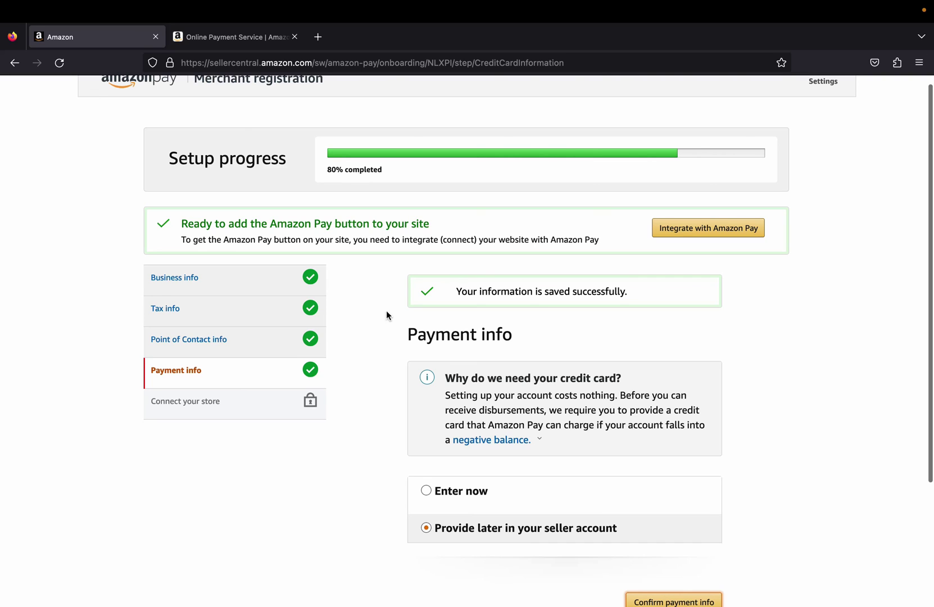
scroll(386, 315, "up", 1)
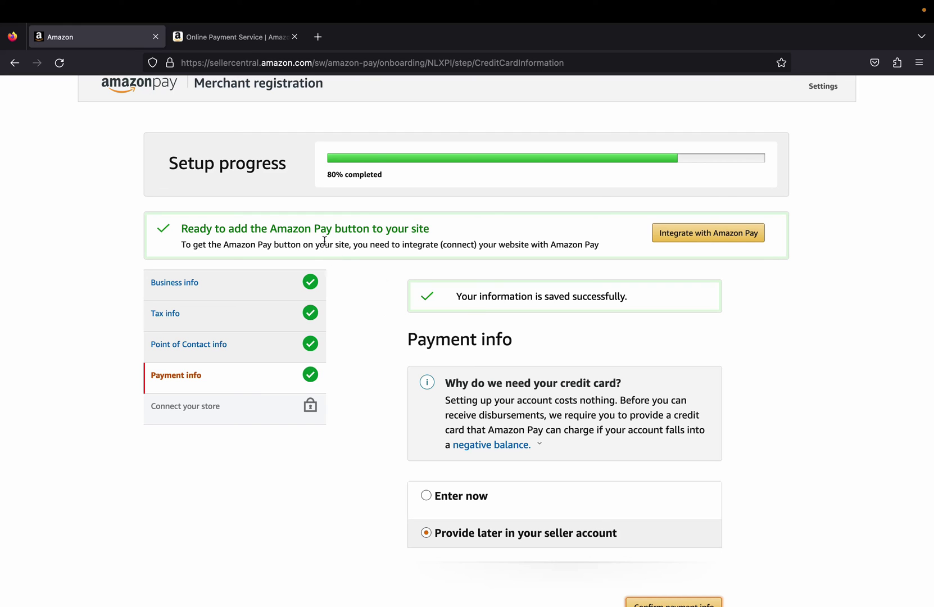
scroll(325, 241, "down", 1)
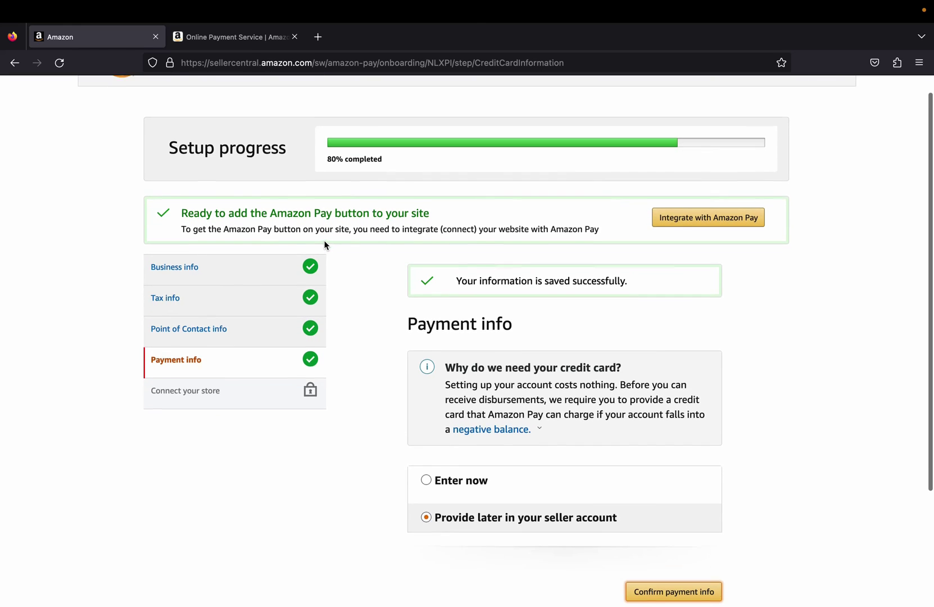
scroll(324, 240, "up", 1)
left_click(14, 62)
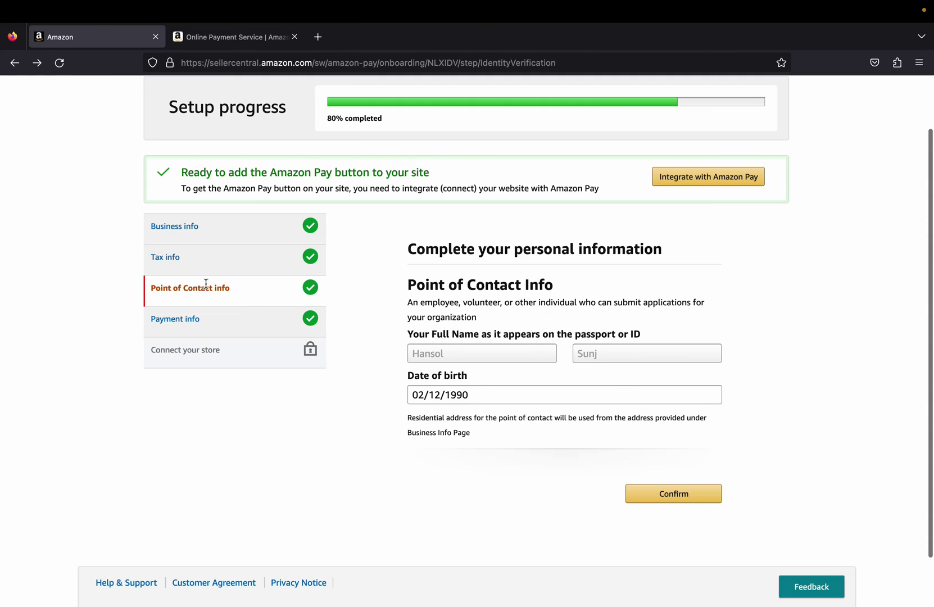
Step: Switch to the 'Online Payment Service | Amazon' tab and browse the Amazon Pay home page
left_click(235, 37)
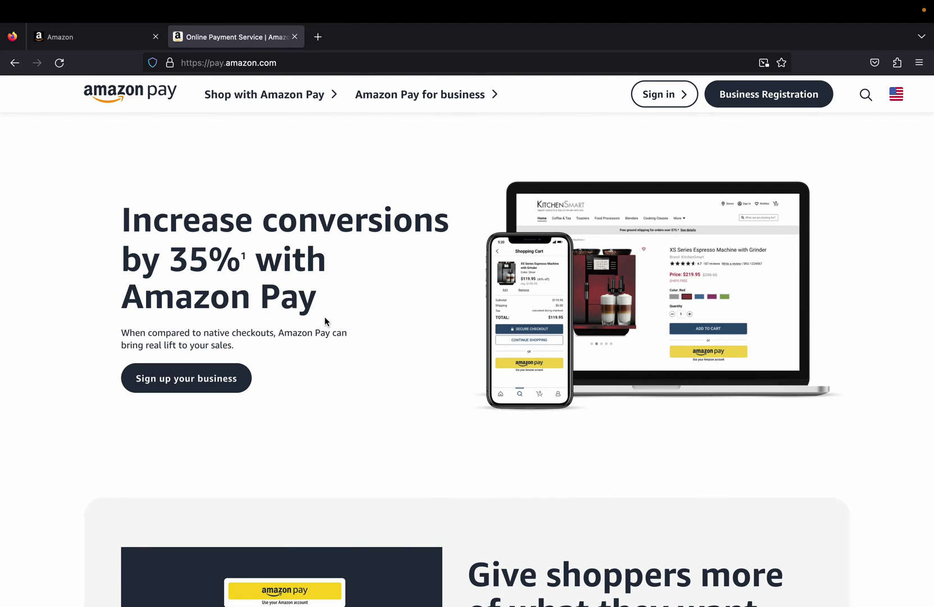
scroll(380, 429, "down", 2)
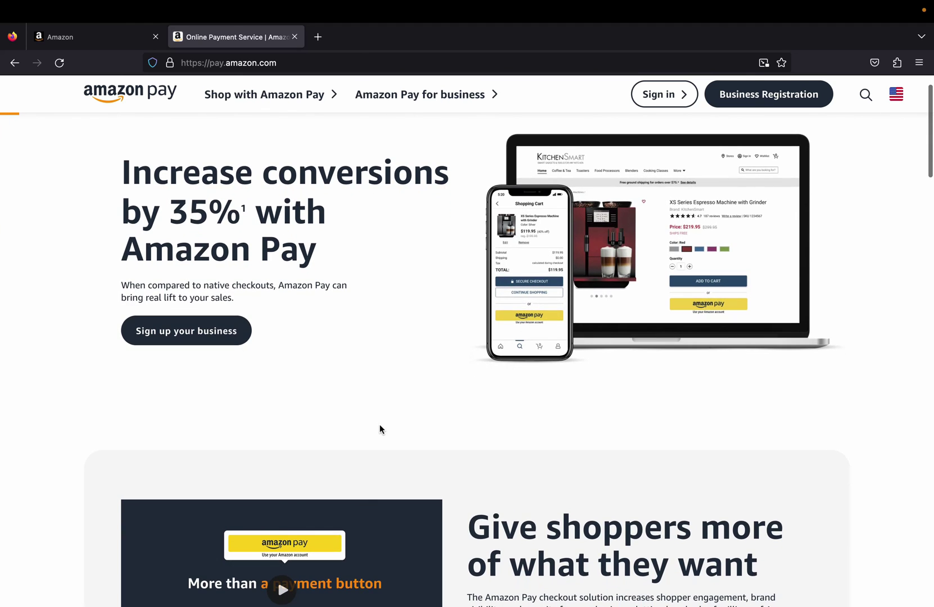
scroll(380, 429, "down", 1)
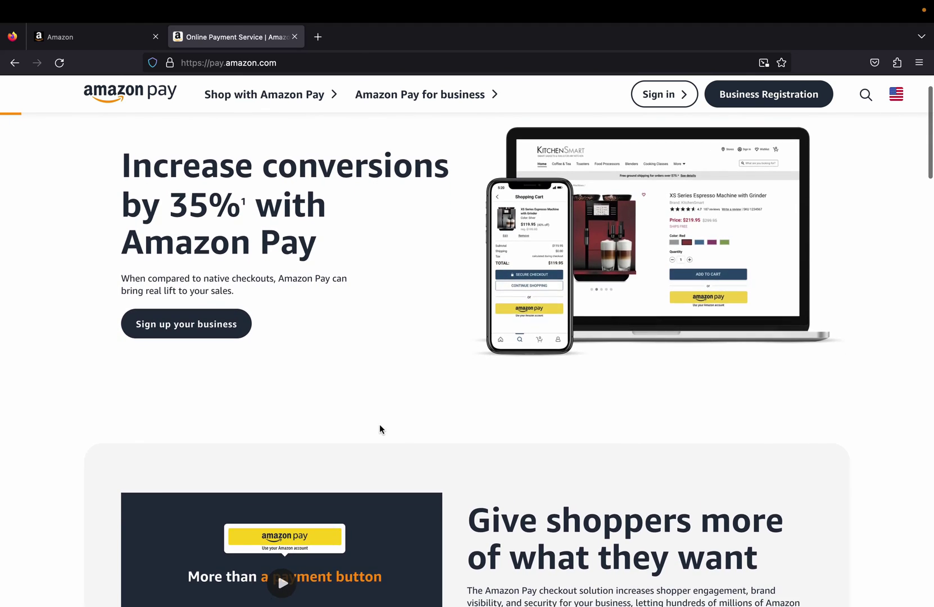
scroll(339, 289, "up", 1)
scroll(339, 288, "up", 1)
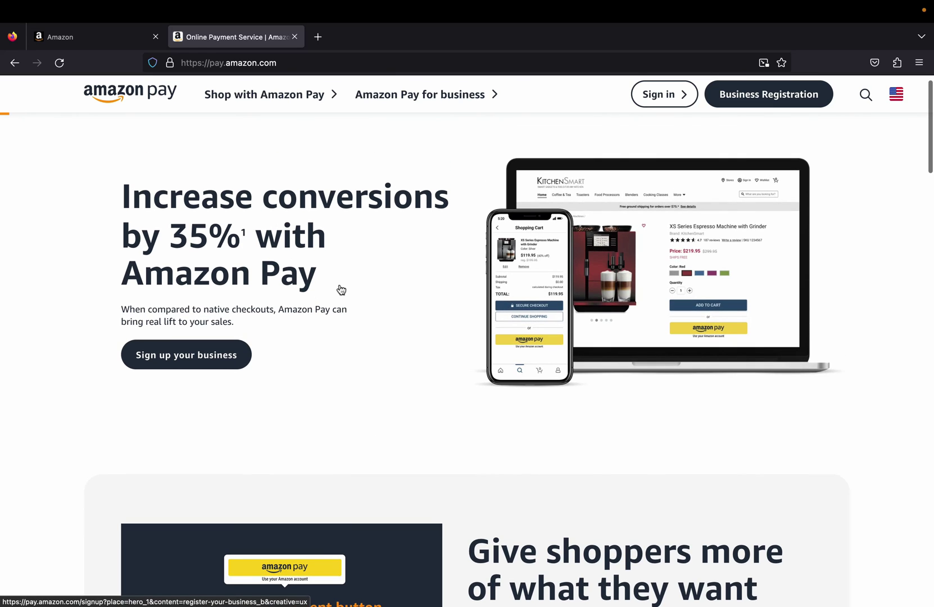